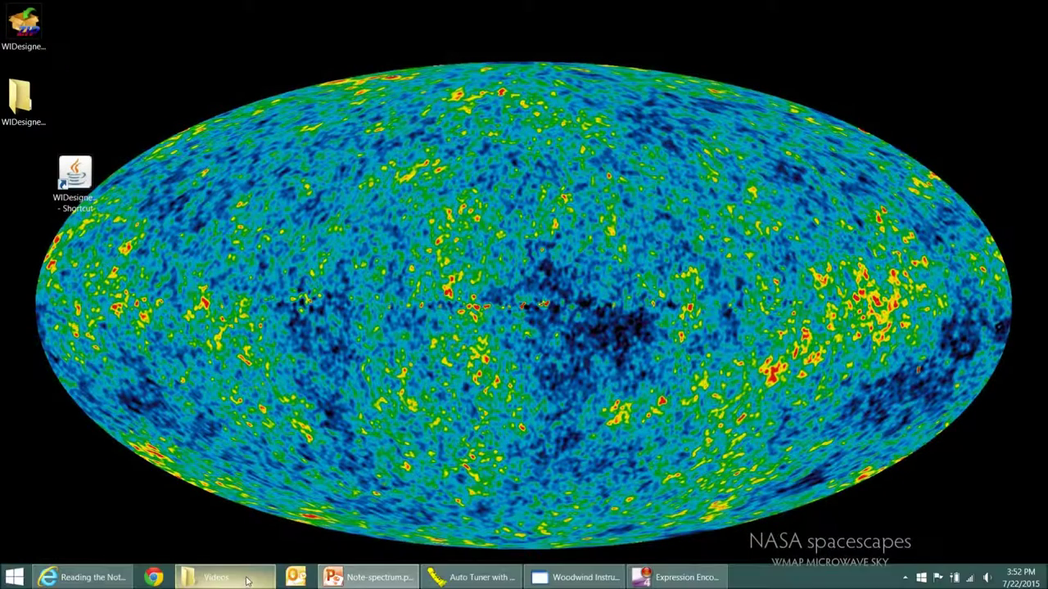
Read the "Reading the Note Spectrum Graph" wiki page in the browser through the sample PVC whistle graph, and minimise it.
{"action": "left_click", "coordinate": [114, 577]}
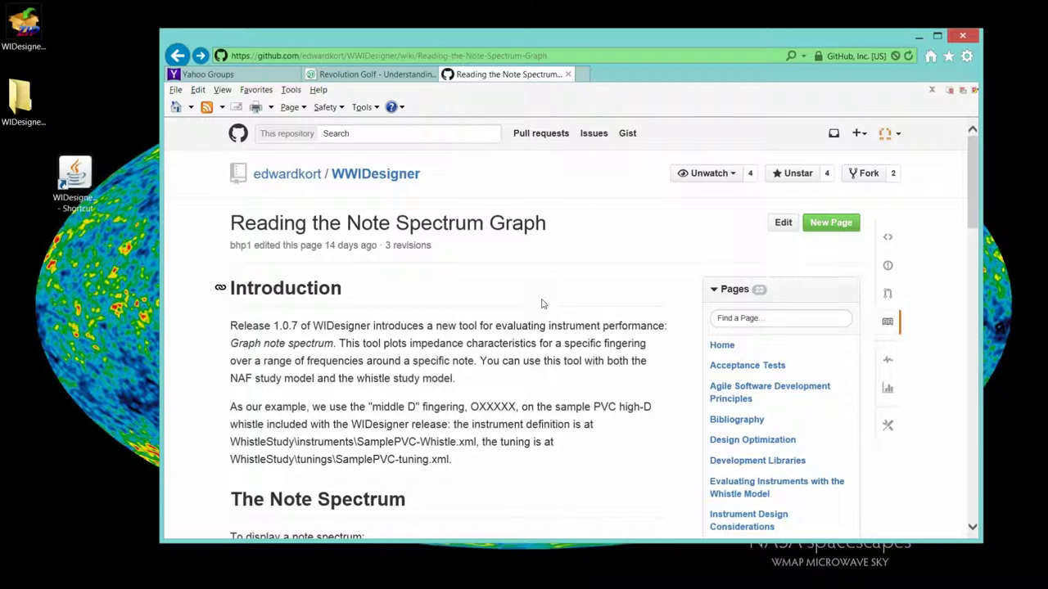
{"action": "scroll", "coordinate": [540, 304], "scroll_direction": "down", "scroll_amount": 1}
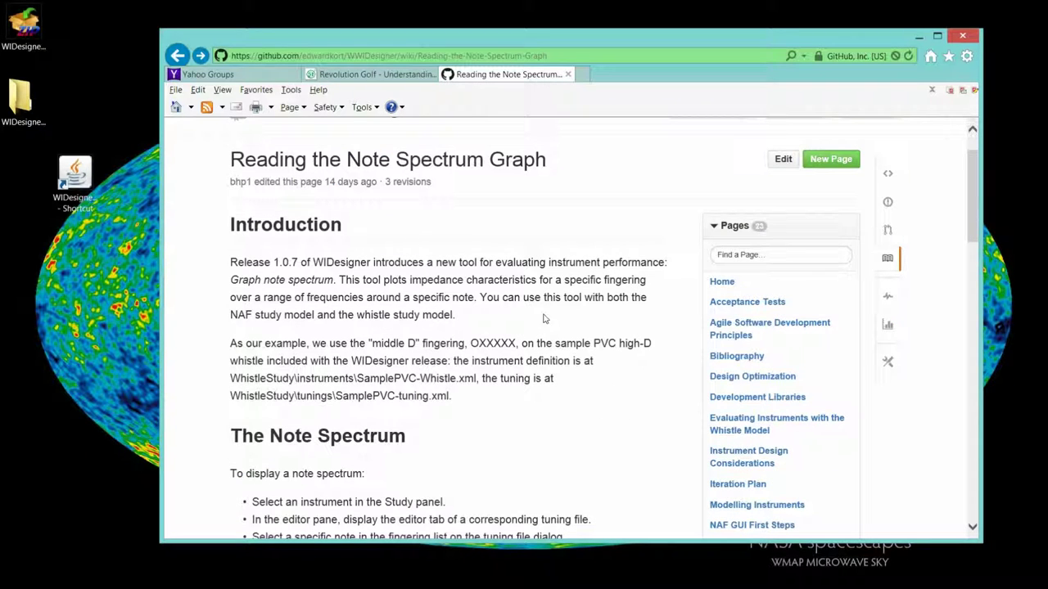
{"action": "scroll", "coordinate": [542, 316], "scroll_direction": "down", "scroll_amount": 1}
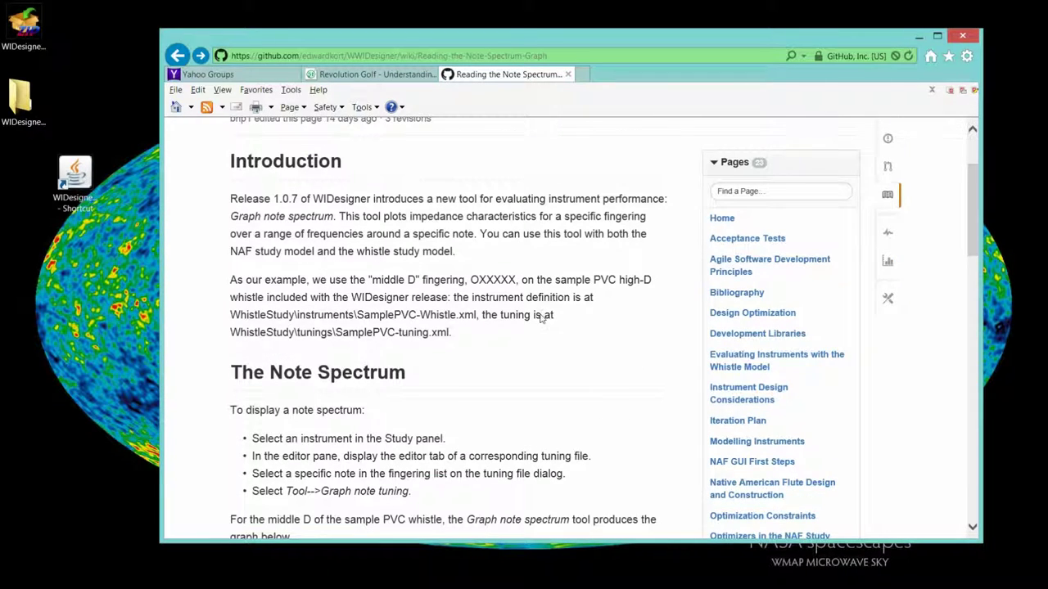
{"action": "scroll", "coordinate": [540, 316], "scroll_direction": "down", "scroll_amount": 4}
{"action": "scroll", "coordinate": [538, 317], "scroll_direction": "down", "scroll_amount": 2}
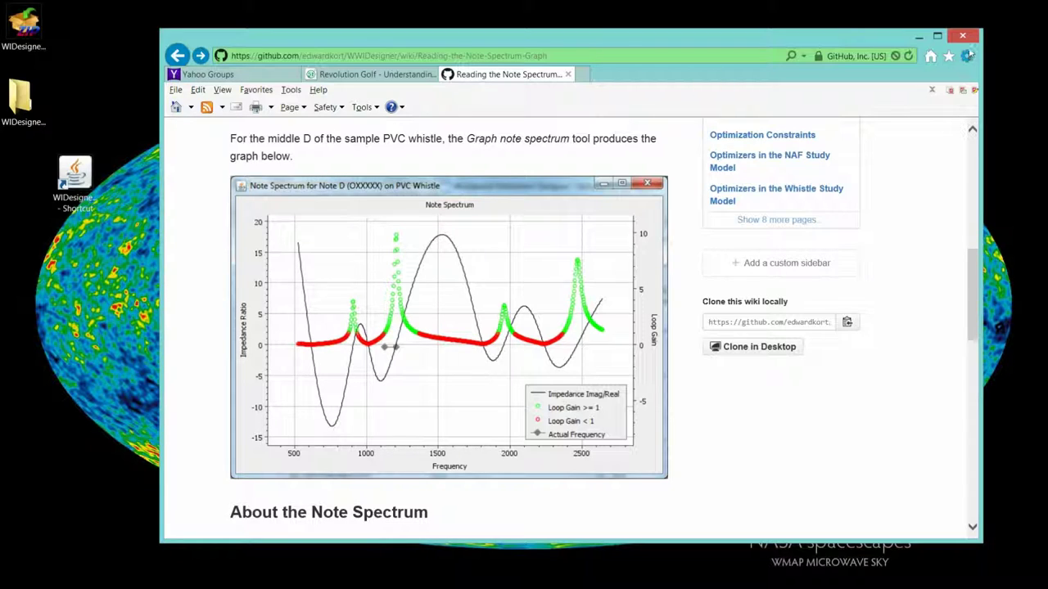
{"action": "left_click", "coordinate": [920, 37]}
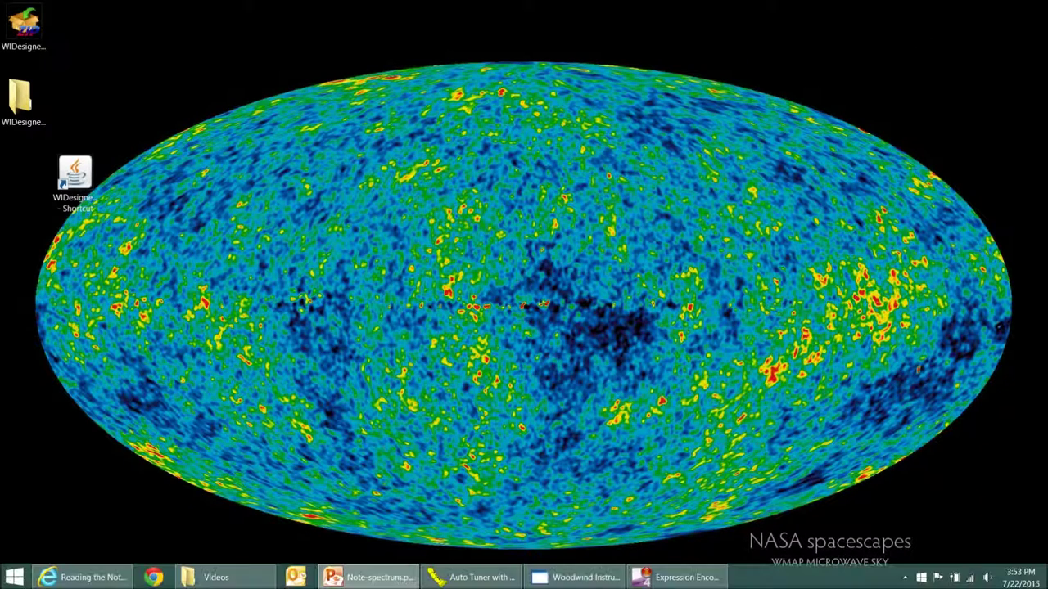
Switch to Woodwind Instrument Designer, sketch the C5_maple_7-hole_verdi_04-15 instrument, enlarge the sketch to inspect the bore, and close it.
{"action": "left_click", "coordinate": [583, 580]}
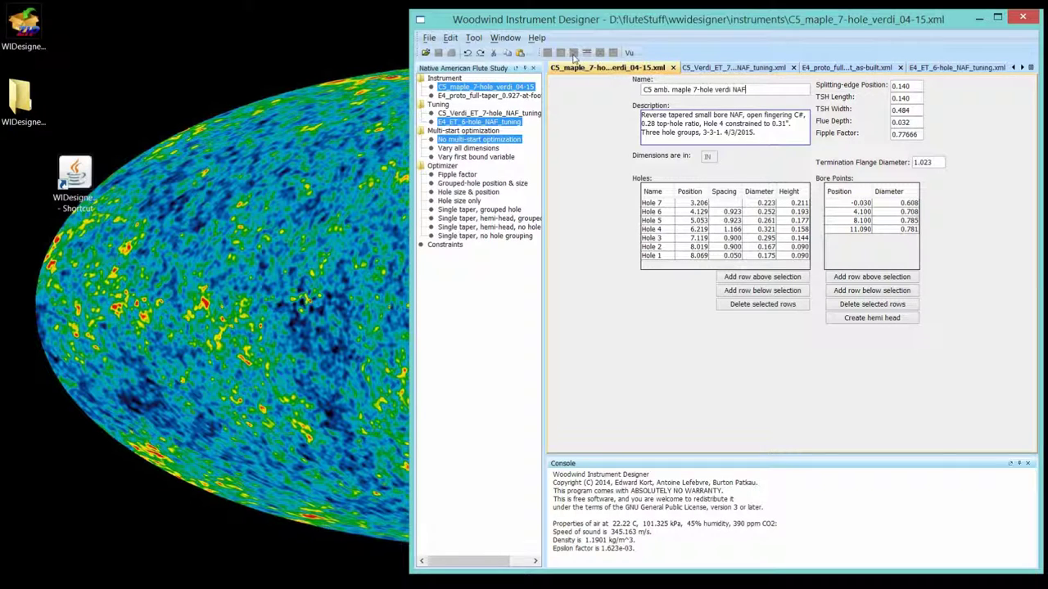
{"action": "left_click", "coordinate": [587, 55]}
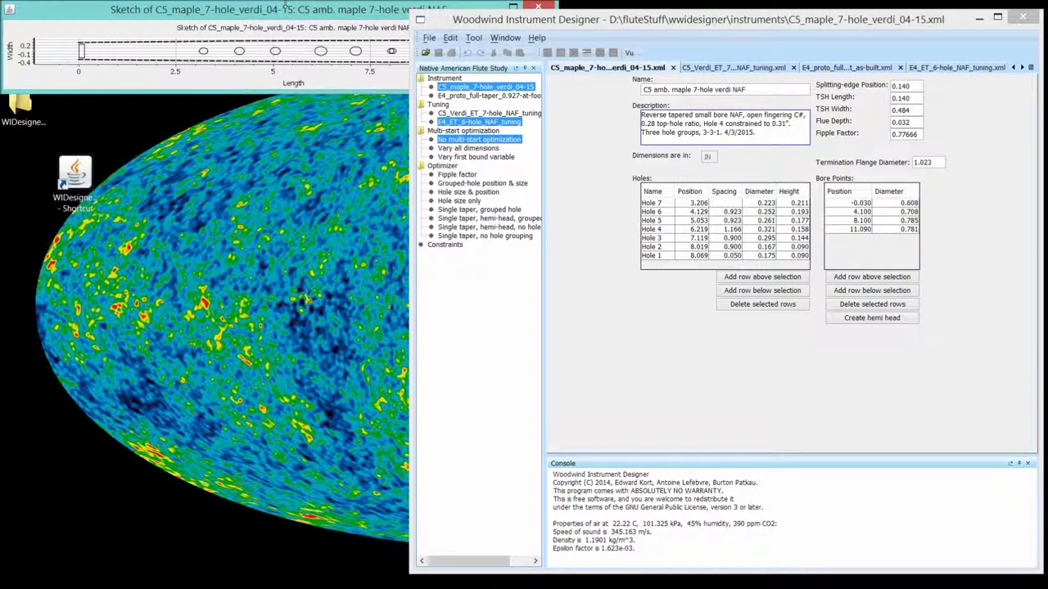
{"action": "left_click", "coordinate": [289, 11]}
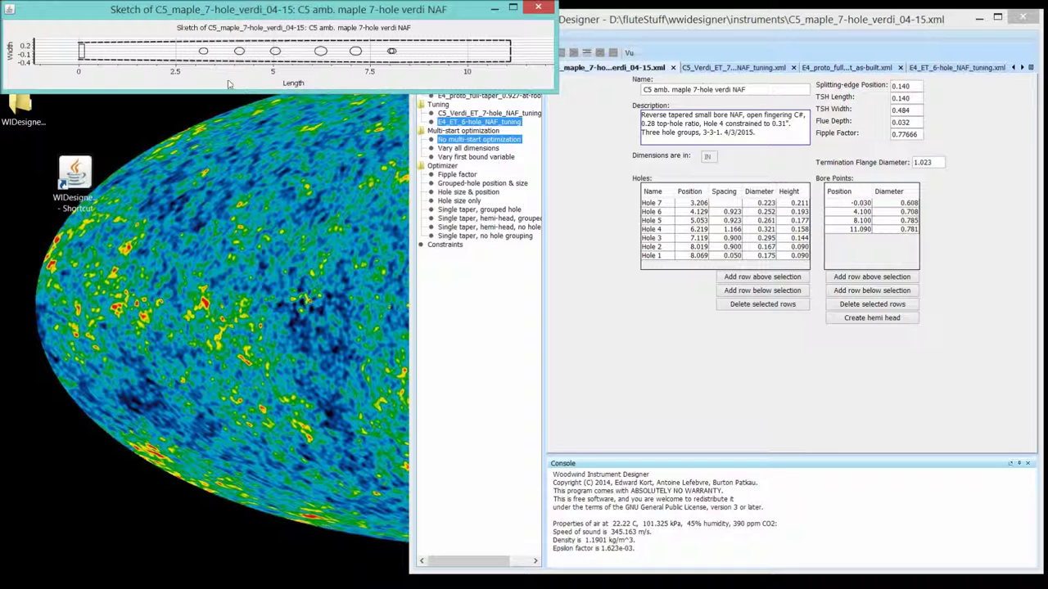
{"action": "mouse_move", "coordinate": [224, 93]}
{"action": "left_mouse_down"}
{"action": "mouse_move", "coordinate": [221, 207]}
{"action": "mouse_move", "coordinate": [205, 237]}
{"action": "left_mouse_up"}
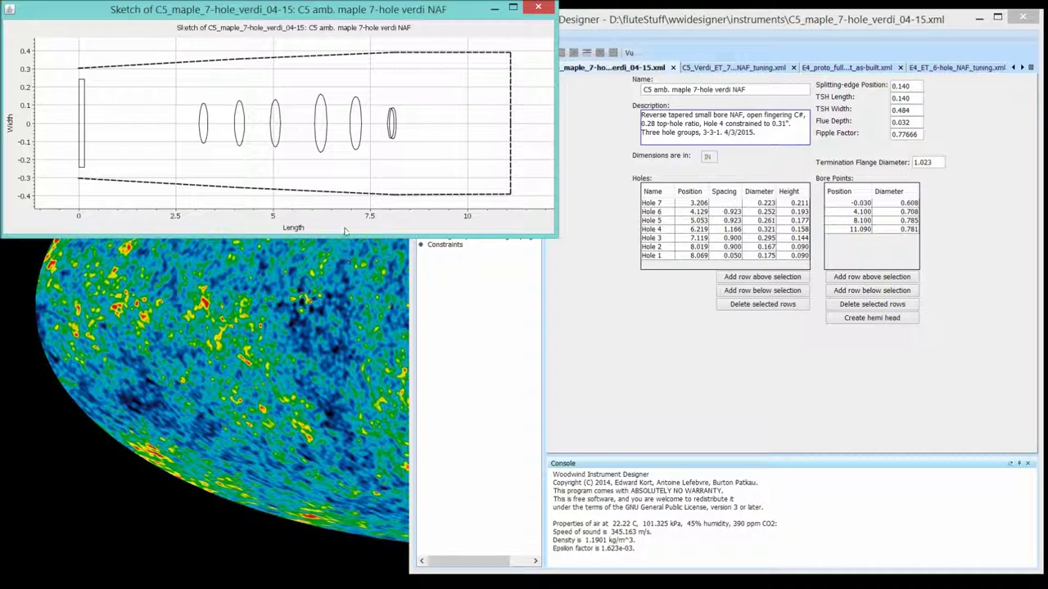
{"action": "left_click", "coordinate": [538, 8]}
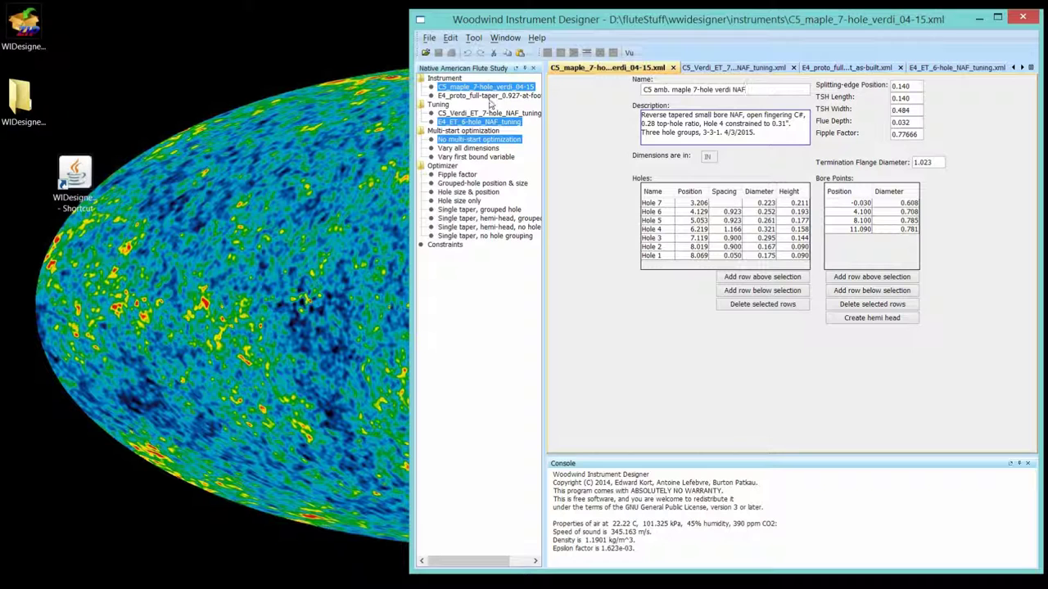
Sketch the E4_proto_full-taper_0.927-at-foot_as-built instrument, heighten the sketch window to inspect its taper, and close it.
{"action": "left_click", "coordinate": [491, 97]}
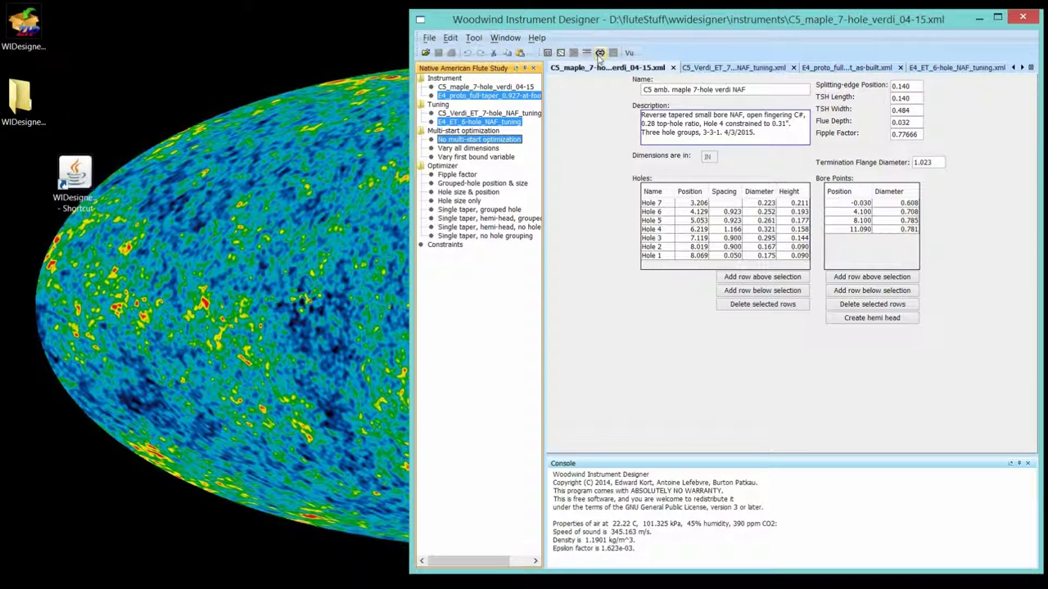
{"action": "left_click", "coordinate": [588, 52]}
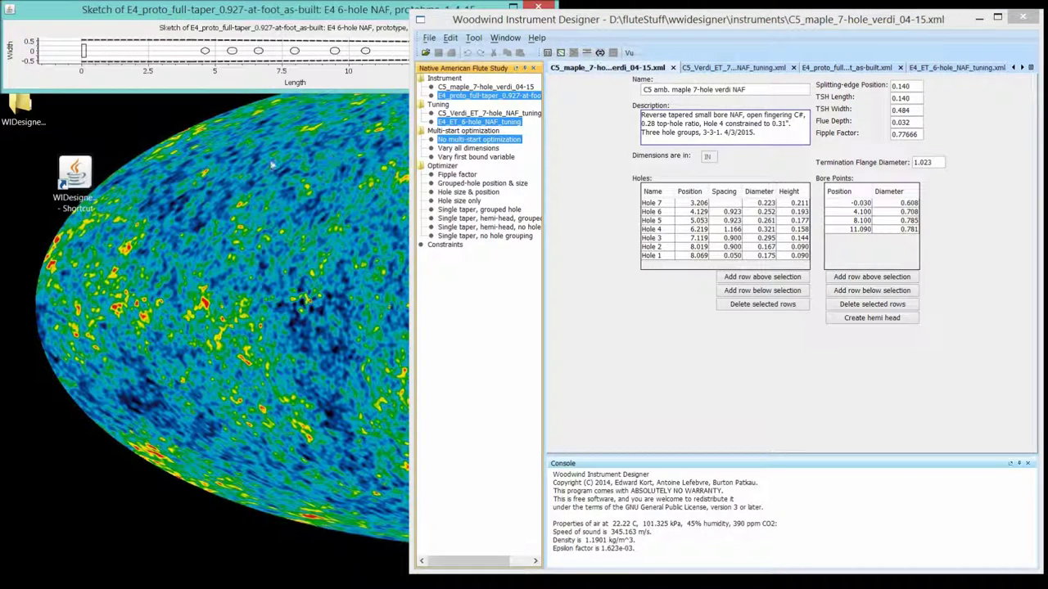
{"action": "left_click", "coordinate": [316, 8]}
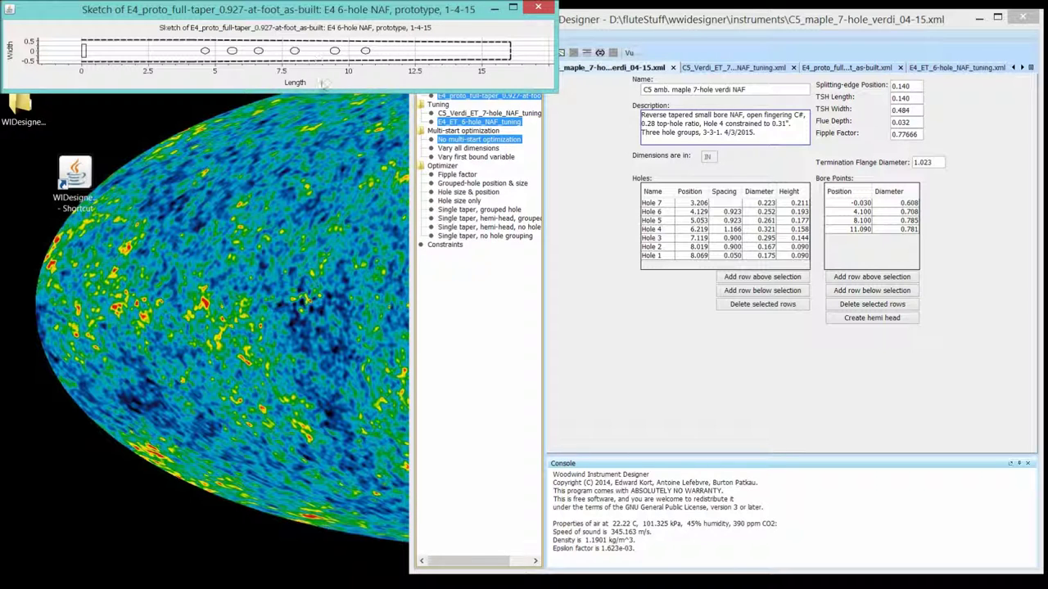
{"action": "left_click_drag", "start_coordinate": [325, 94], "coordinate": [336, 182]}
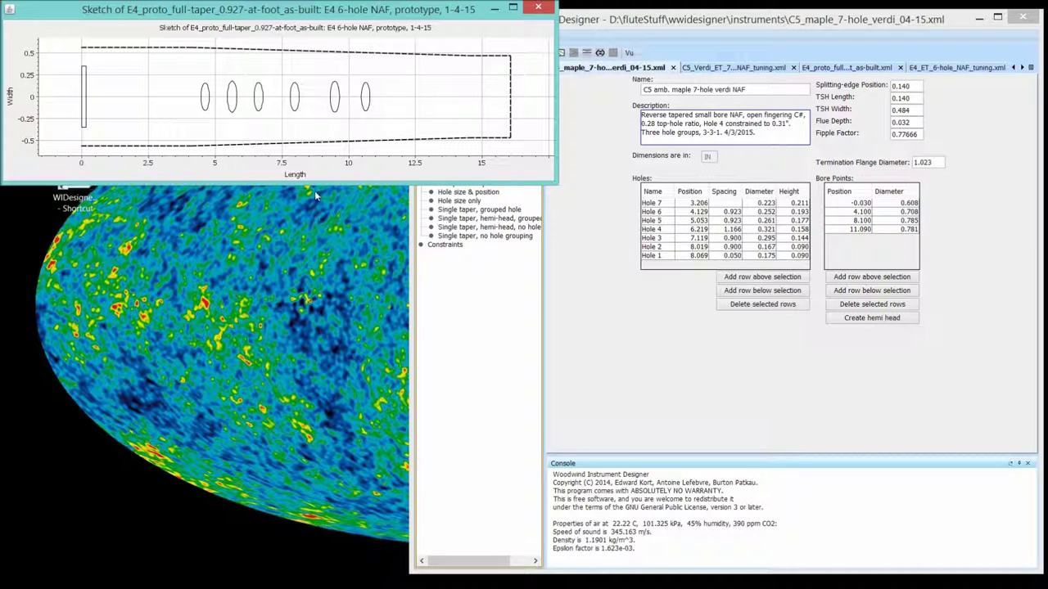
{"action": "left_click", "coordinate": [539, 7]}
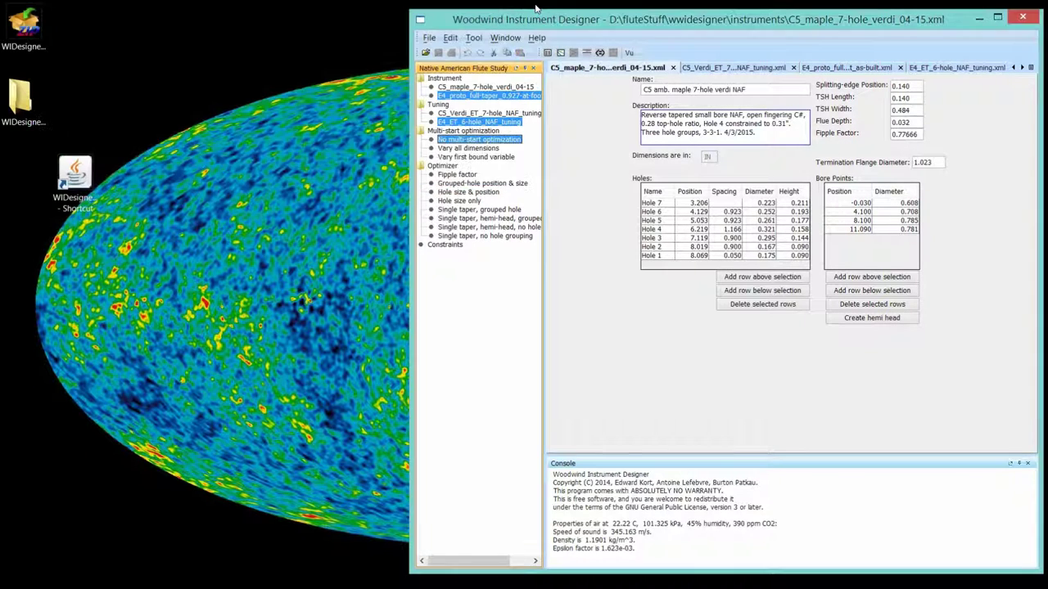
Graph the note spectrum of C5 from the C5_Verdi_ET_7-hole_NAF_tuning file for the C5_maple_7-hole_verdi_04-15 instrument.
{"action": "left_click", "coordinate": [477, 88]}
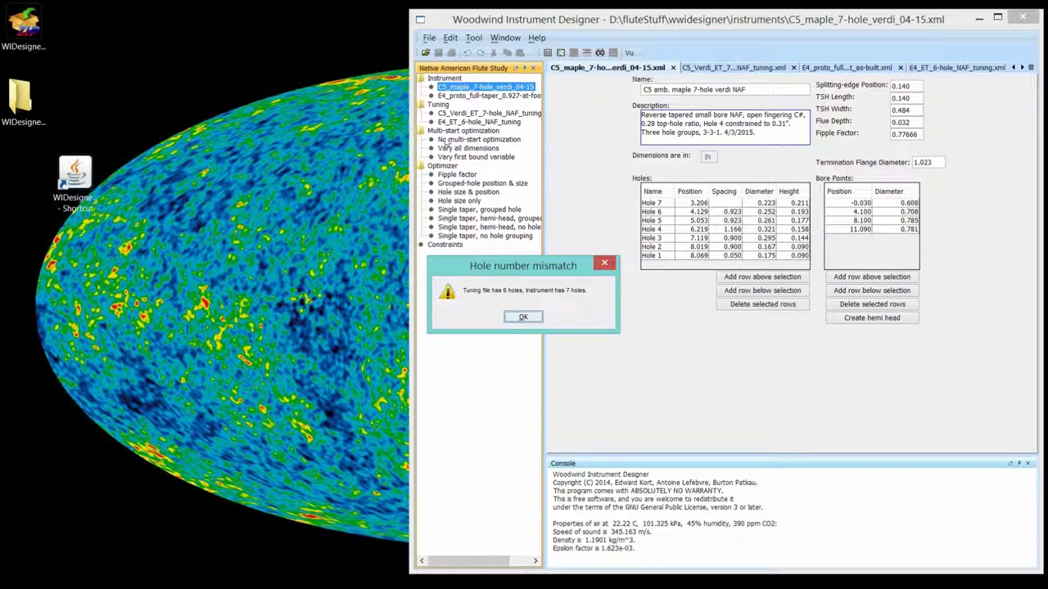
{"action": "left_click", "coordinate": [521, 318]}
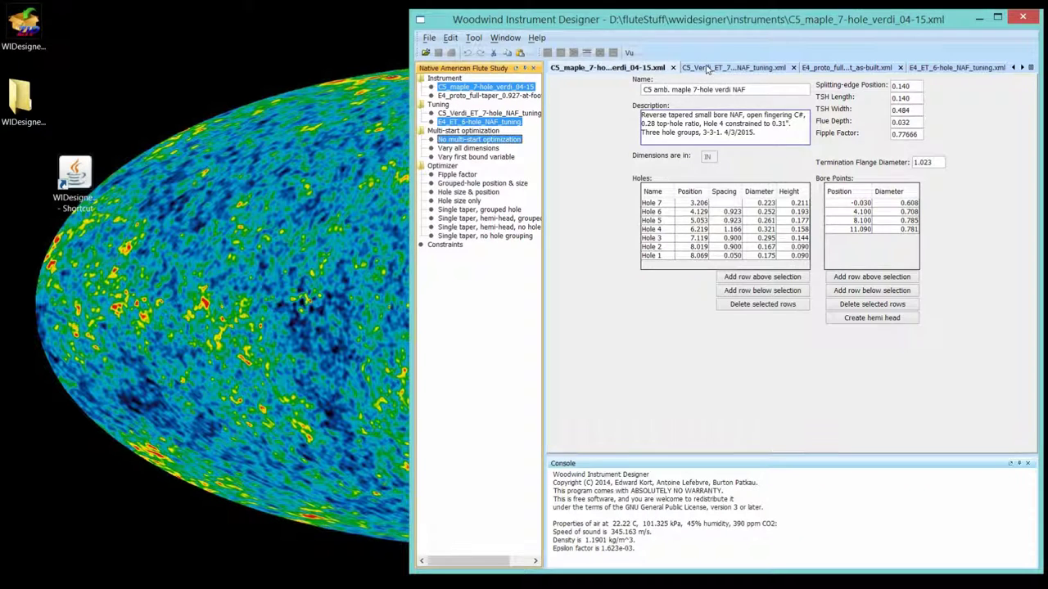
{"action": "left_click", "coordinate": [707, 69]}
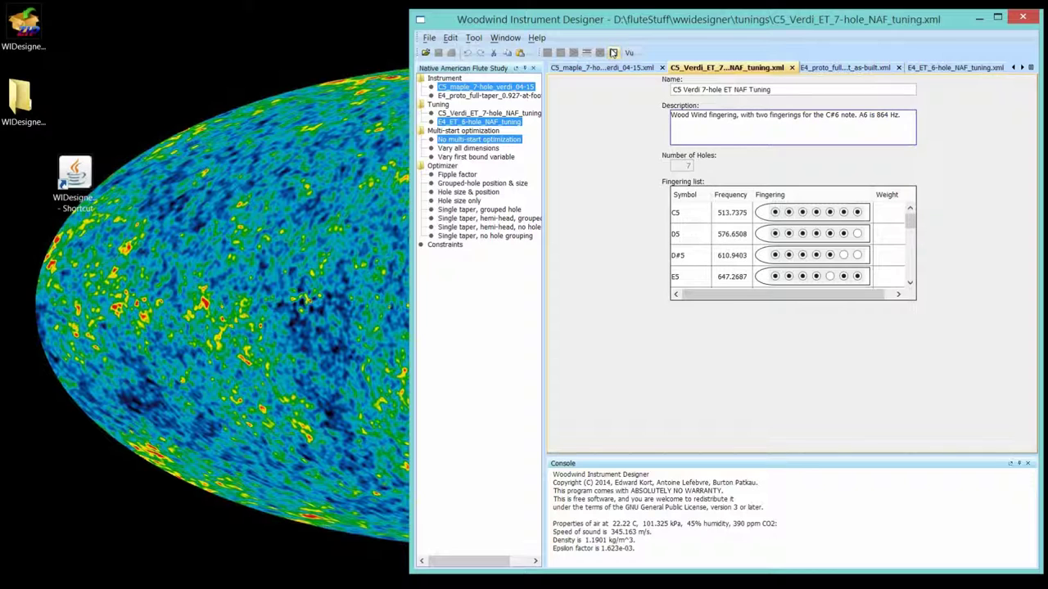
{"action": "left_click", "coordinate": [693, 215]}
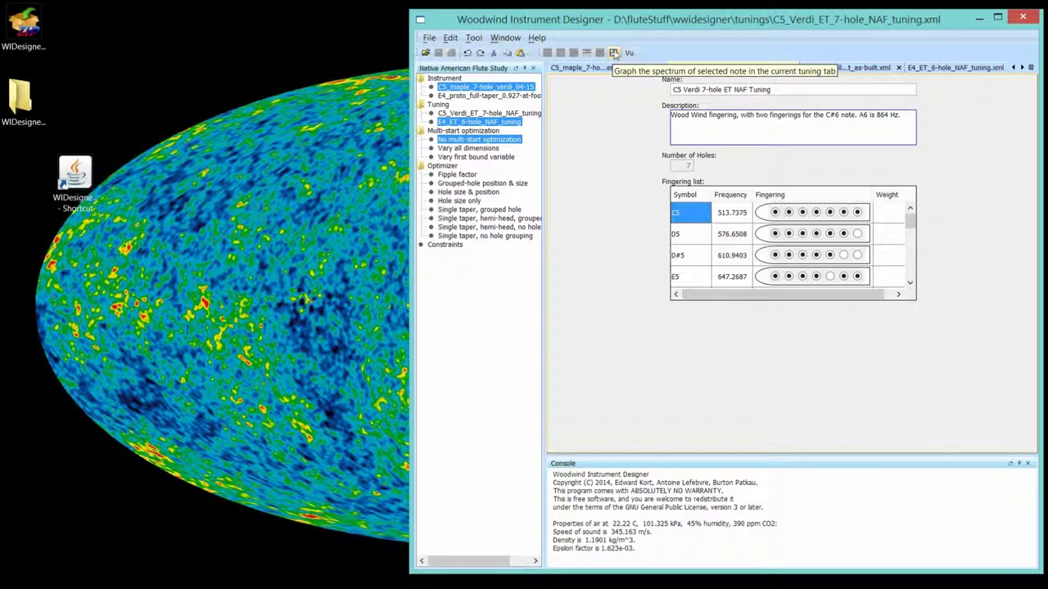
{"action": "left_click", "coordinate": [477, 39]}
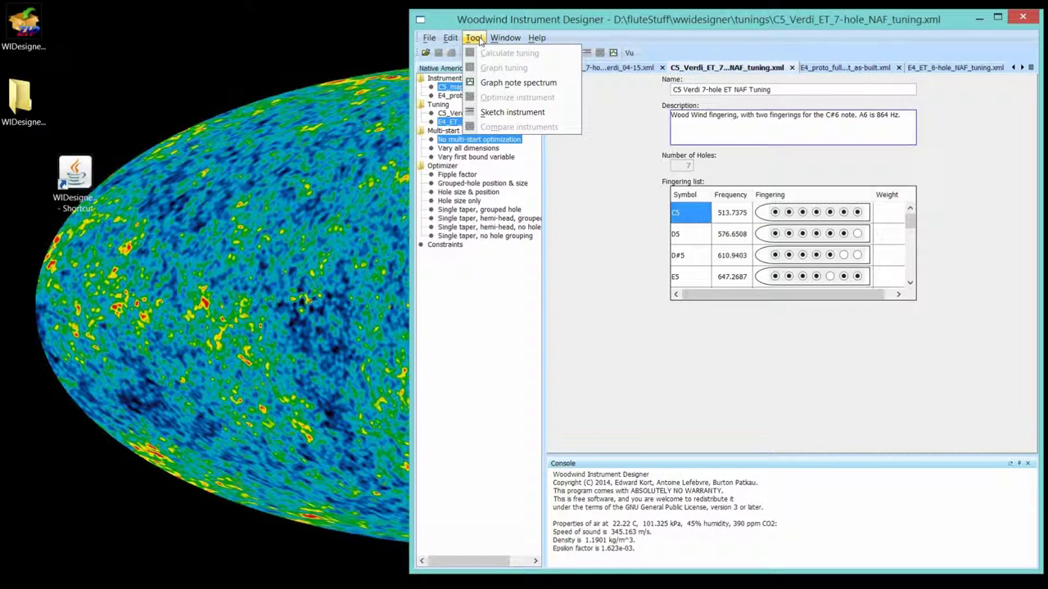
{"action": "left_click", "coordinate": [507, 85]}
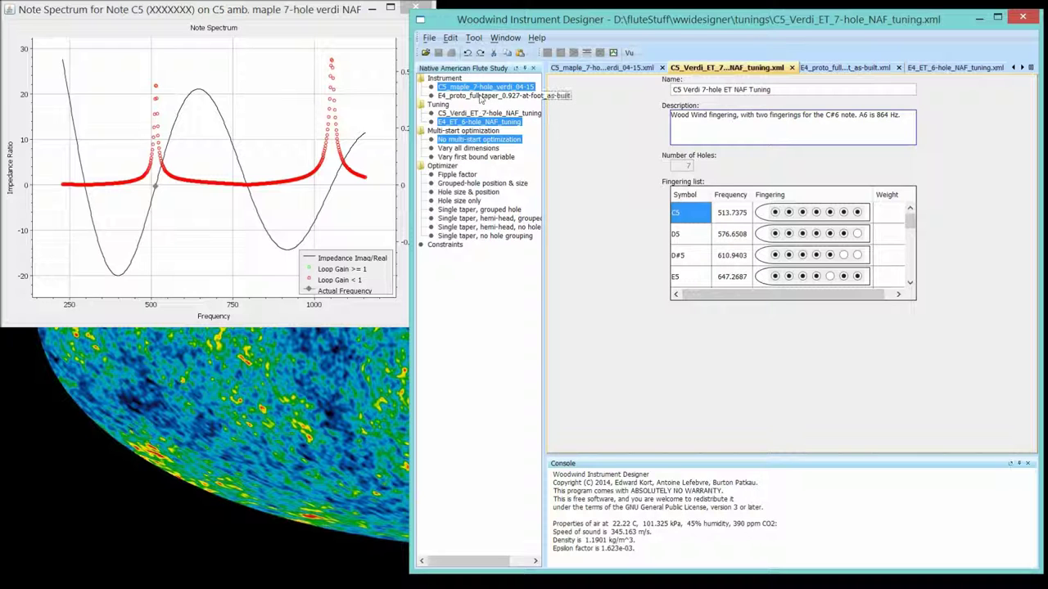
Graph the note spectrum of E4 from the E4_ET_6-hole_NAF_tuning file for the E4_proto_full-taper_0.927-at-foot_as-built instrument.
{"action": "left_click", "coordinate": [483, 95]}
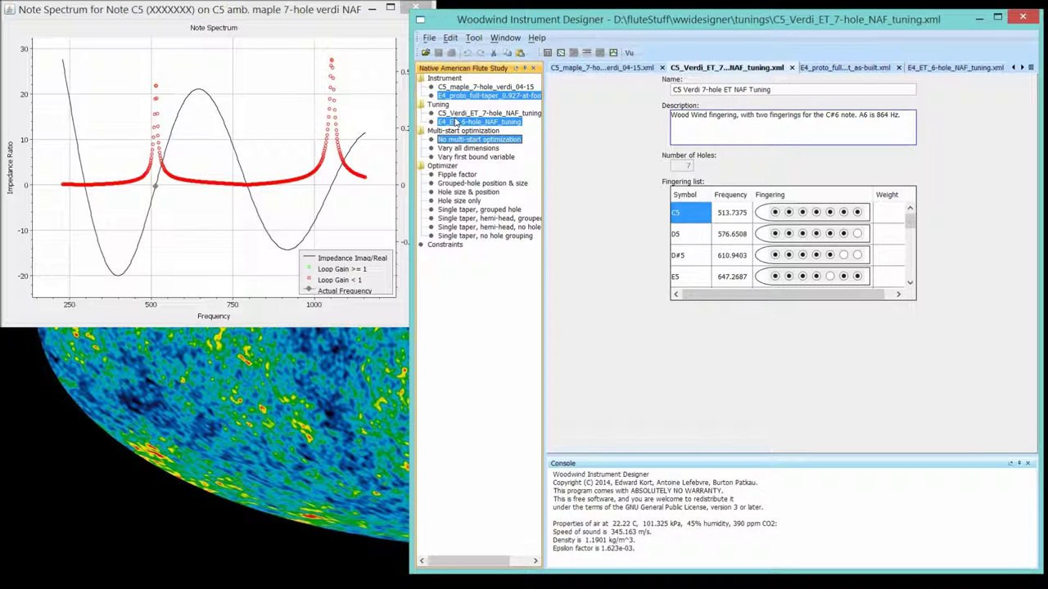
{"action": "left_click", "coordinate": [958, 68]}
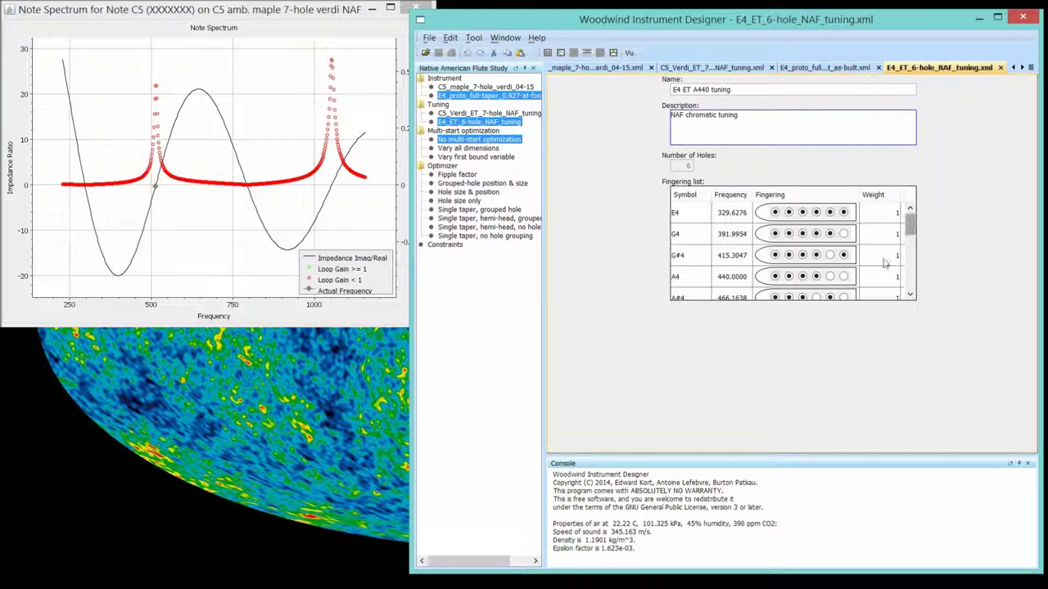
{"action": "left_click", "coordinate": [696, 223]}
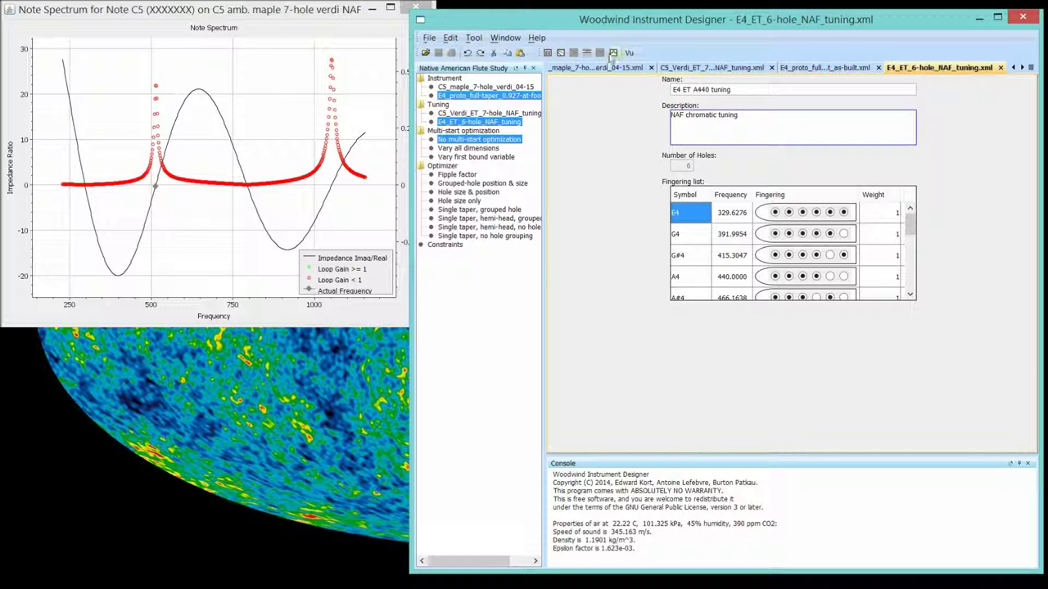
{"action": "left_click", "coordinate": [614, 52]}
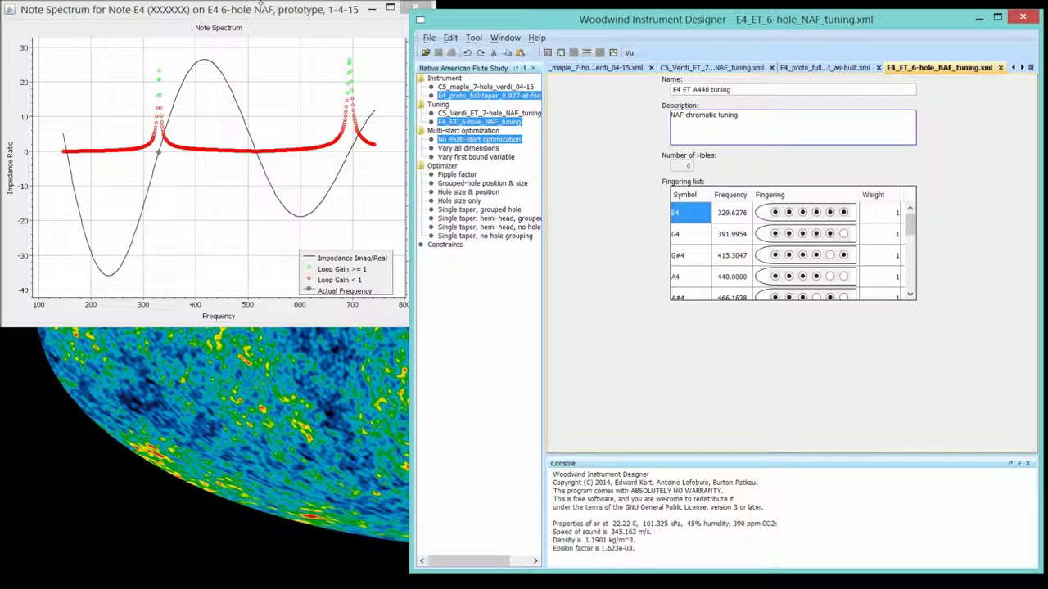
Offset the E4 spectrum window, open Auto Tuner to view live note frequencies, and bring the C5 spectrum graph to the front.
{"action": "left_click_drag", "start_coordinate": [268, 10], "coordinate": [274, 30]}
{"action": "left_click", "coordinate": [253, 10]}
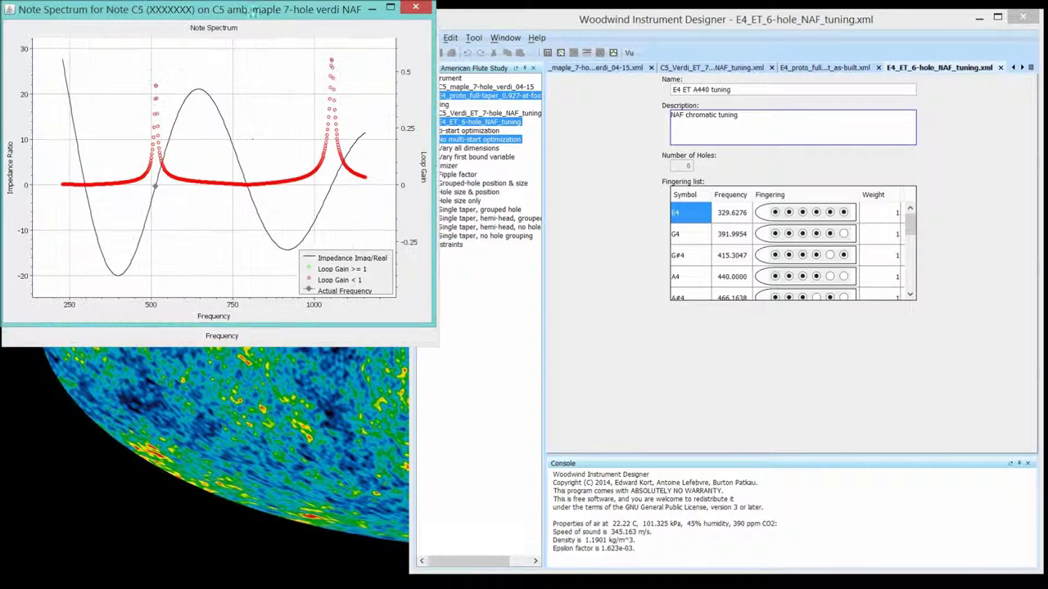
{"action": "mouse_move", "coordinate": [214, 577]}
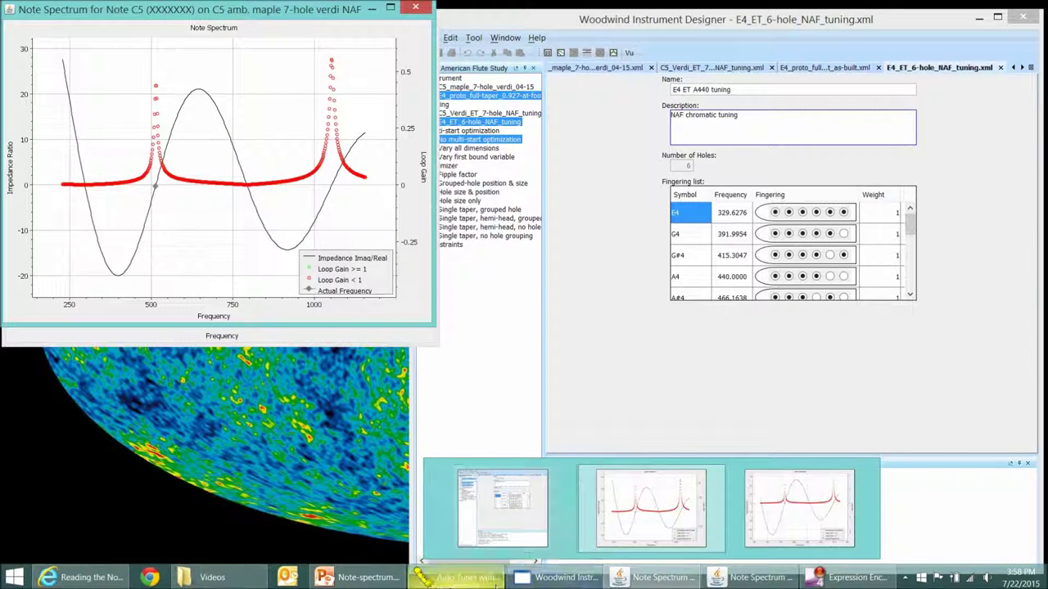
{"action": "mouse_move", "coordinate": [442, 577]}
{"action": "left_click", "coordinate": [442, 579]}
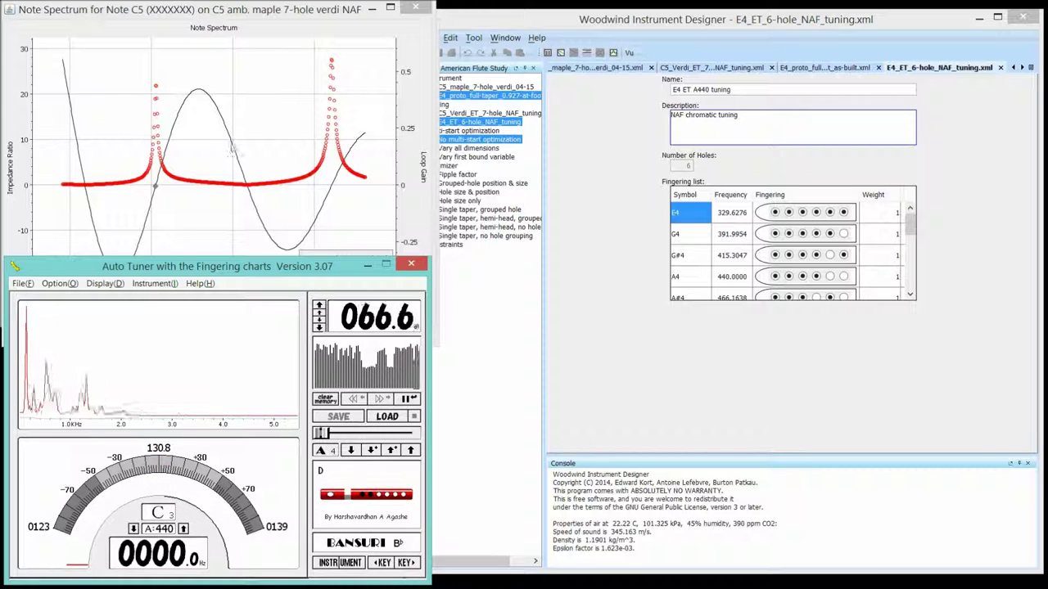
{"action": "left_click", "coordinate": [251, 15]}
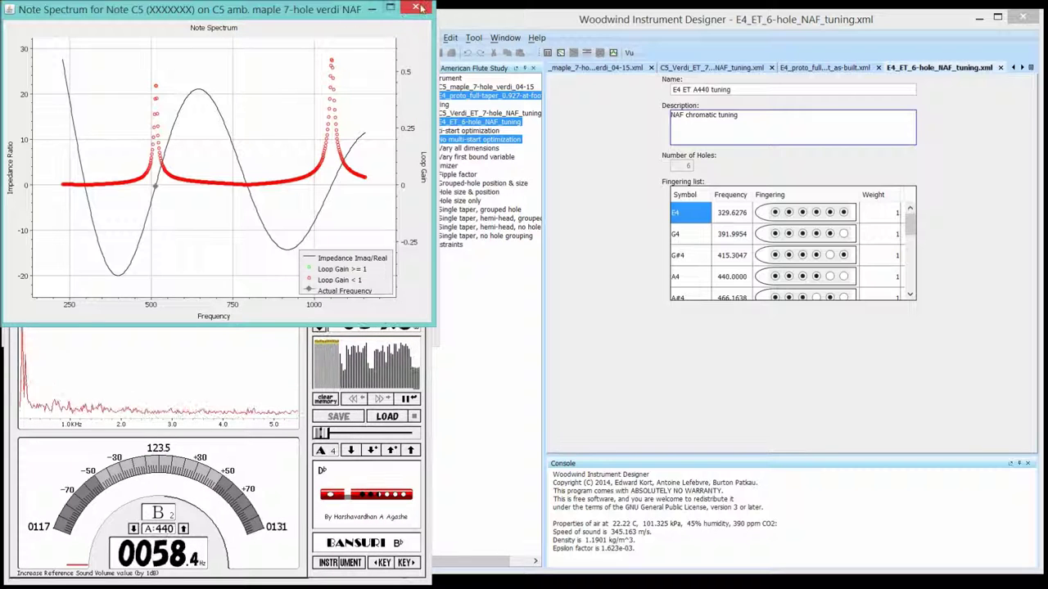
Close the C5 spectrum graph, bring the E4 spectrum graph forward to examine it, and close it too.
{"action": "left_click", "coordinate": [415, 8]}
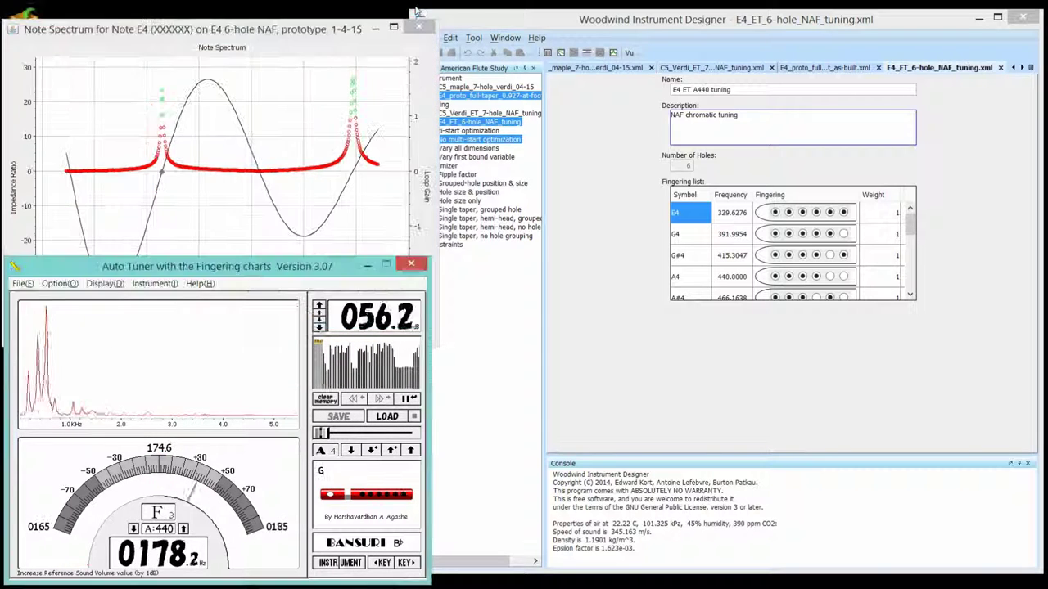
{"action": "left_click", "coordinate": [245, 35]}
{"action": "left_click_drag", "start_coordinate": [244, 35], "coordinate": [249, 16]}
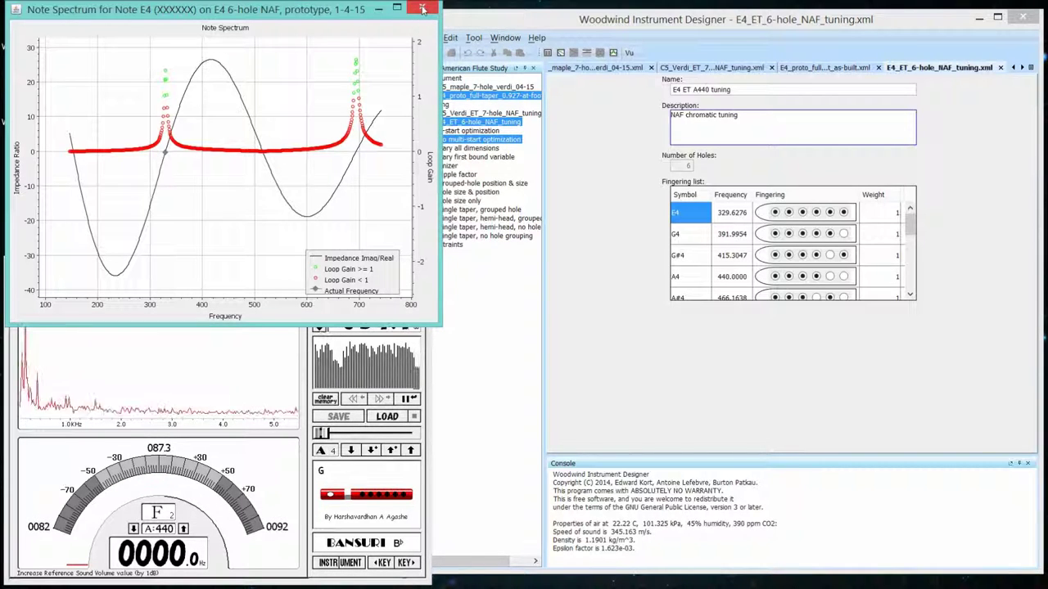
{"action": "left_click", "coordinate": [422, 8]}
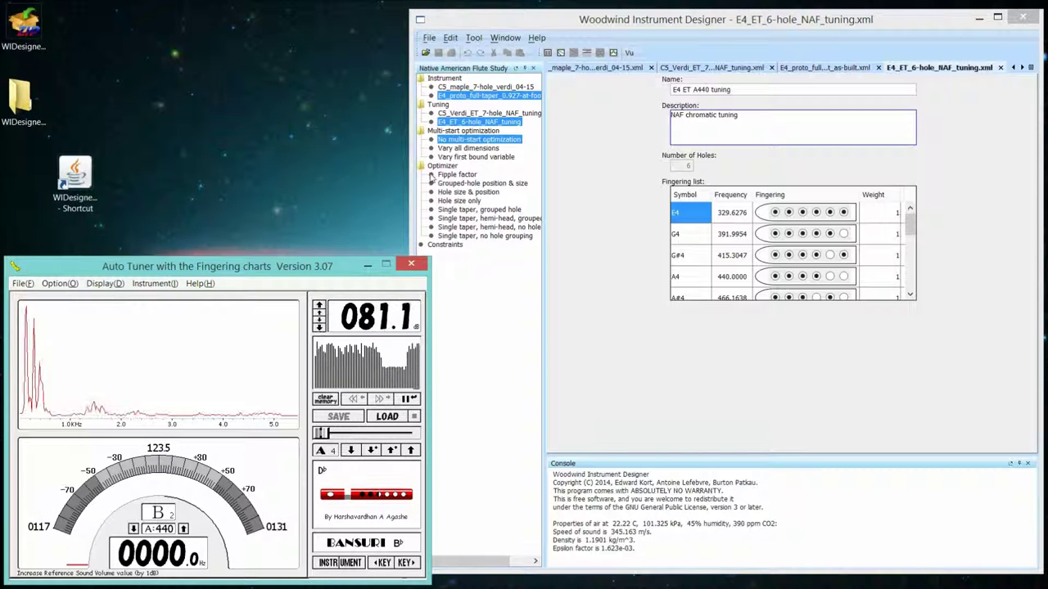
Graph the note spectrum of E6 from the C5_Verdi_ET_7-hole_NAF_tuning file for the C5_maple_7-hole_verdi_04-15 instrument.
{"action": "left_click", "coordinate": [466, 121]}
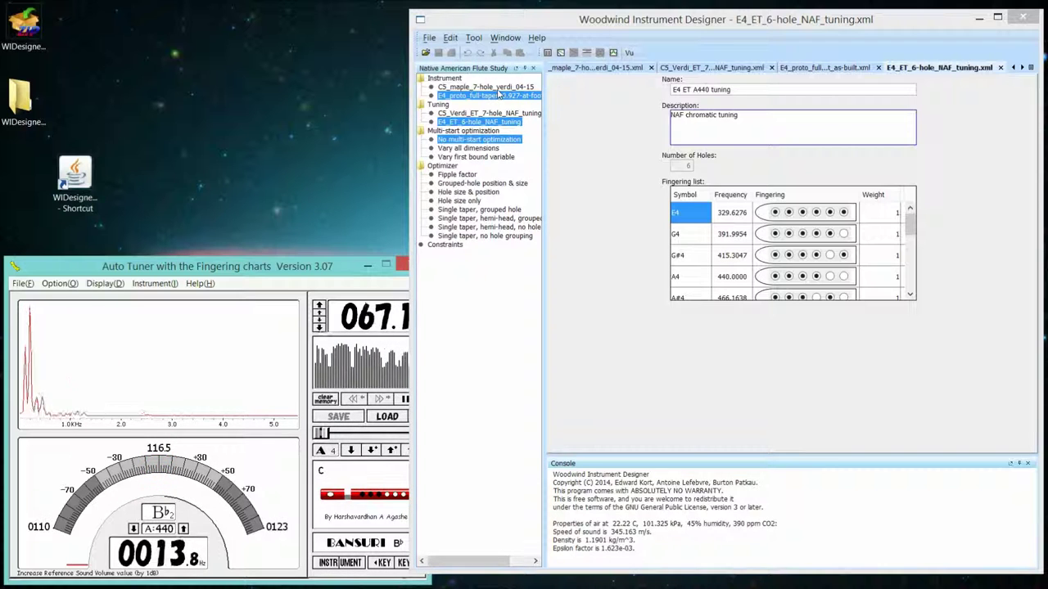
{"action": "left_click", "coordinate": [497, 88]}
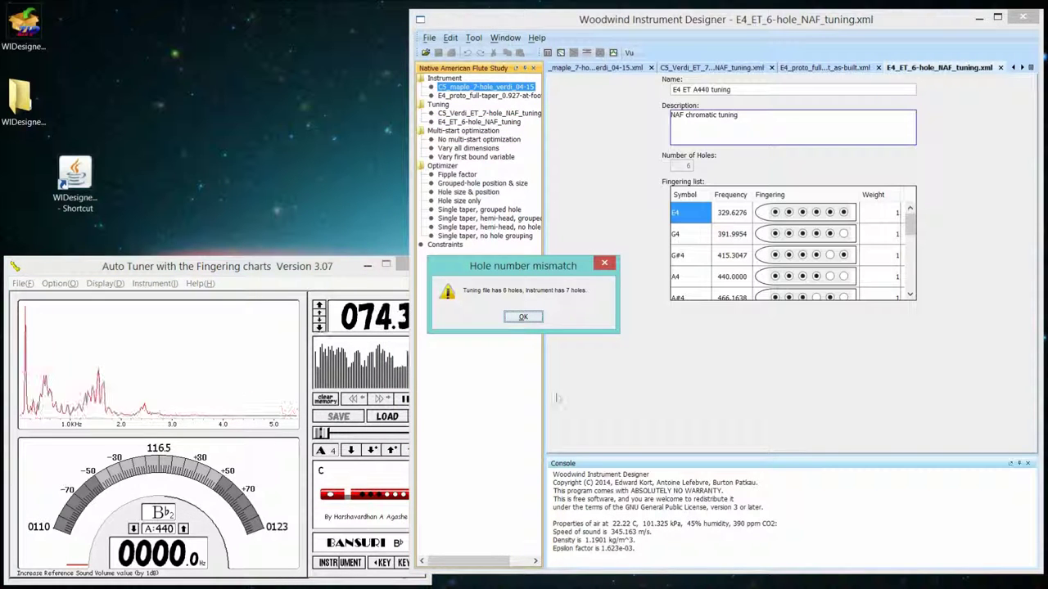
{"action": "left_click", "coordinate": [531, 318]}
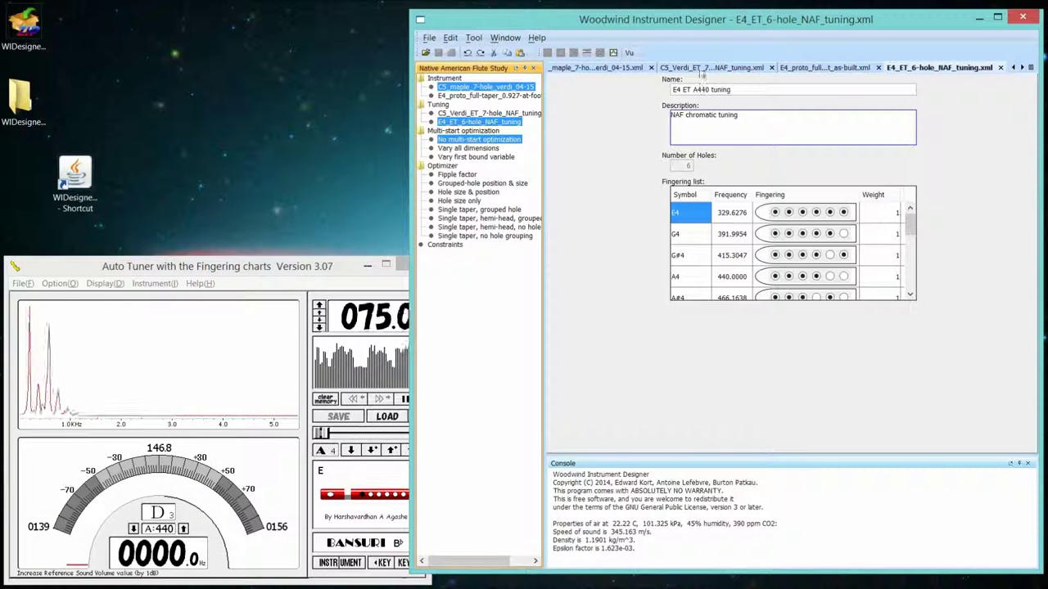
{"action": "left_click", "coordinate": [788, 214]}
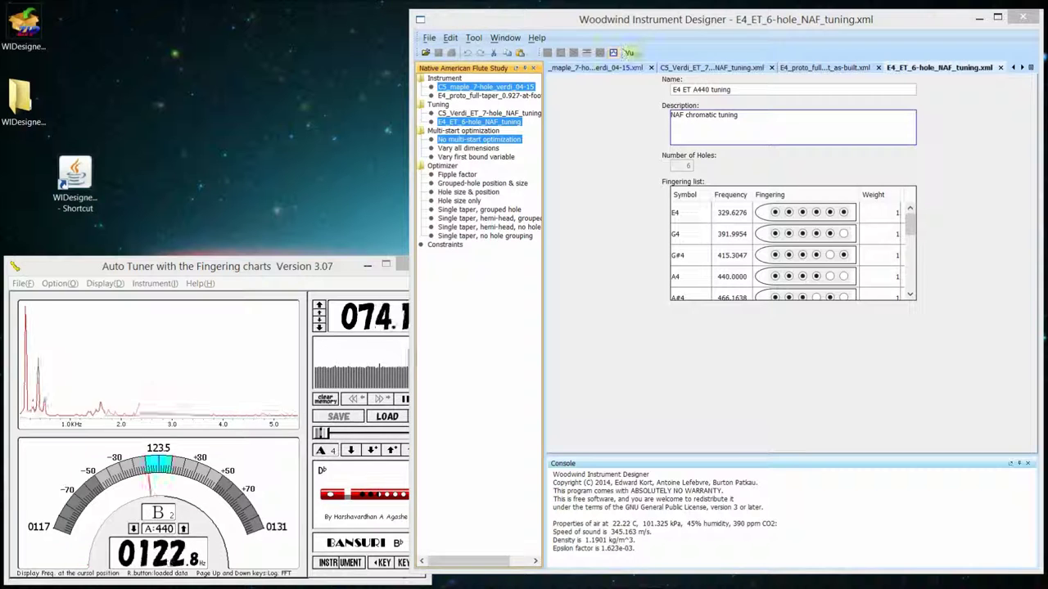
{"action": "left_click", "coordinate": [691, 68]}
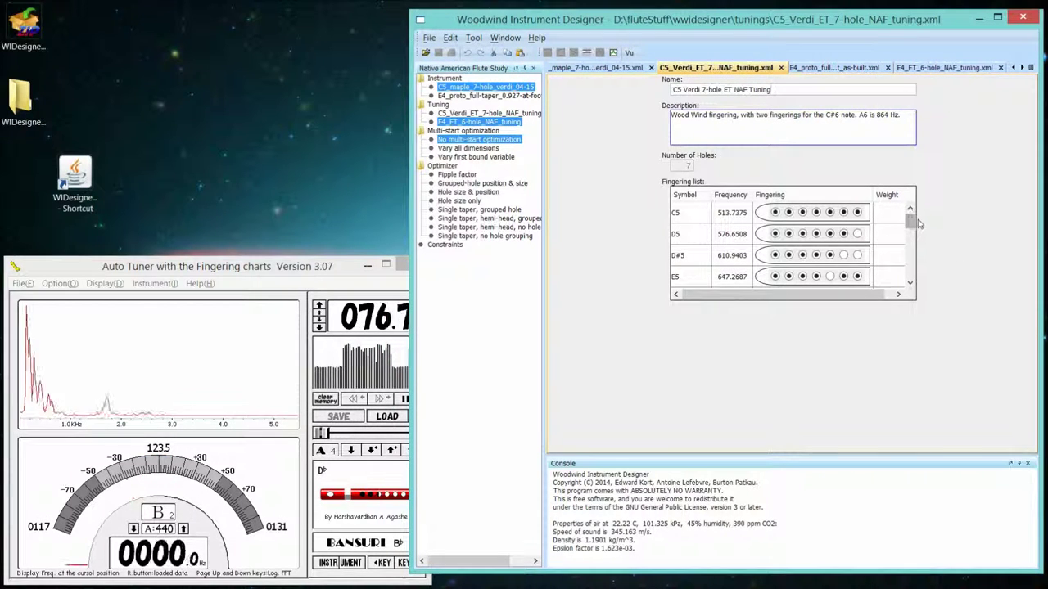
{"action": "left_click_drag", "start_coordinate": [911, 223], "coordinate": [916, 287]}
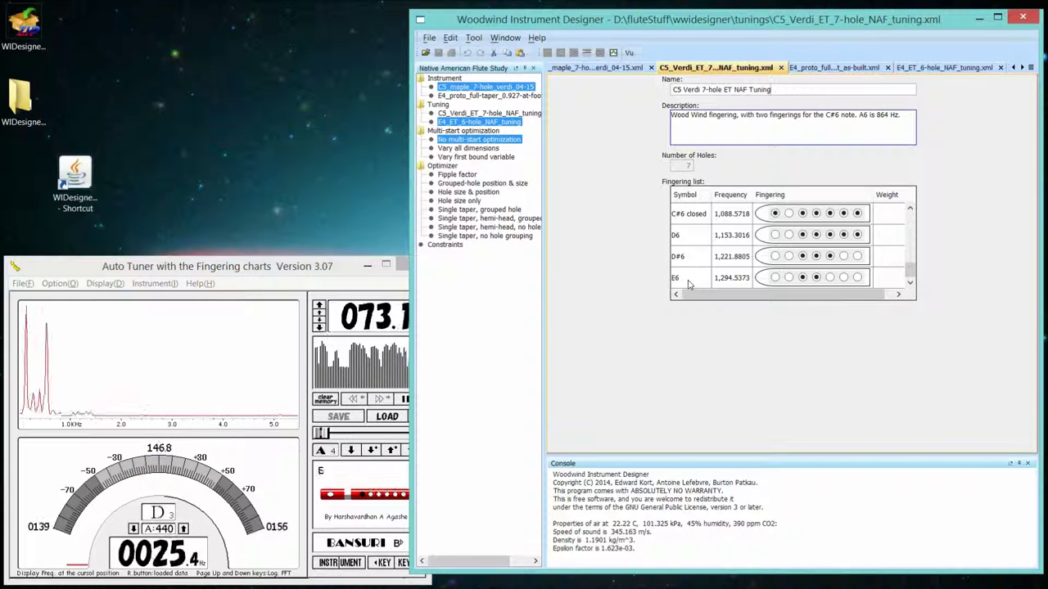
{"action": "left_click", "coordinate": [688, 282]}
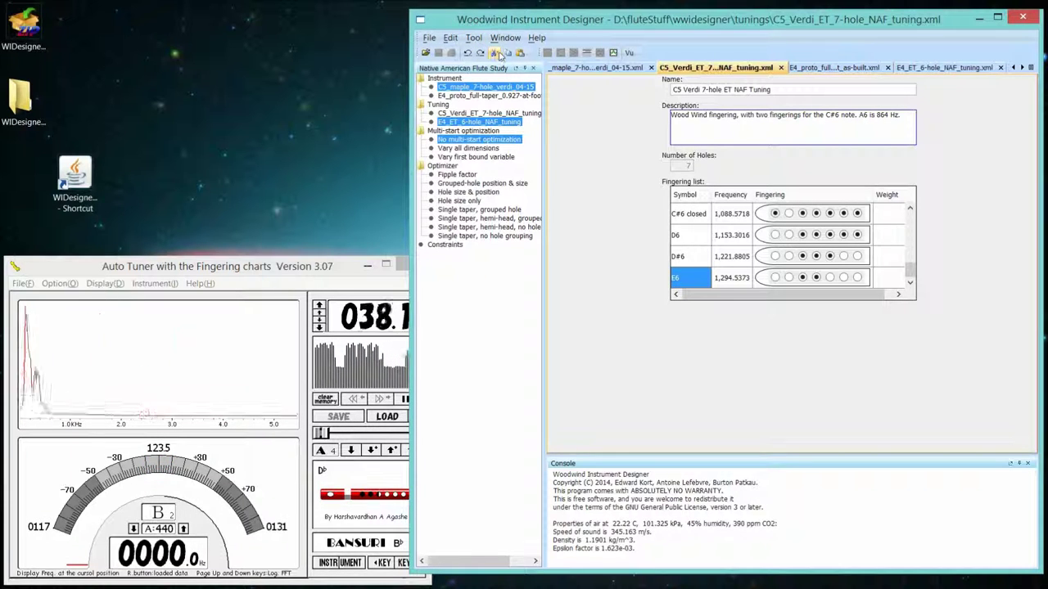
{"action": "left_click", "coordinate": [613, 52]}
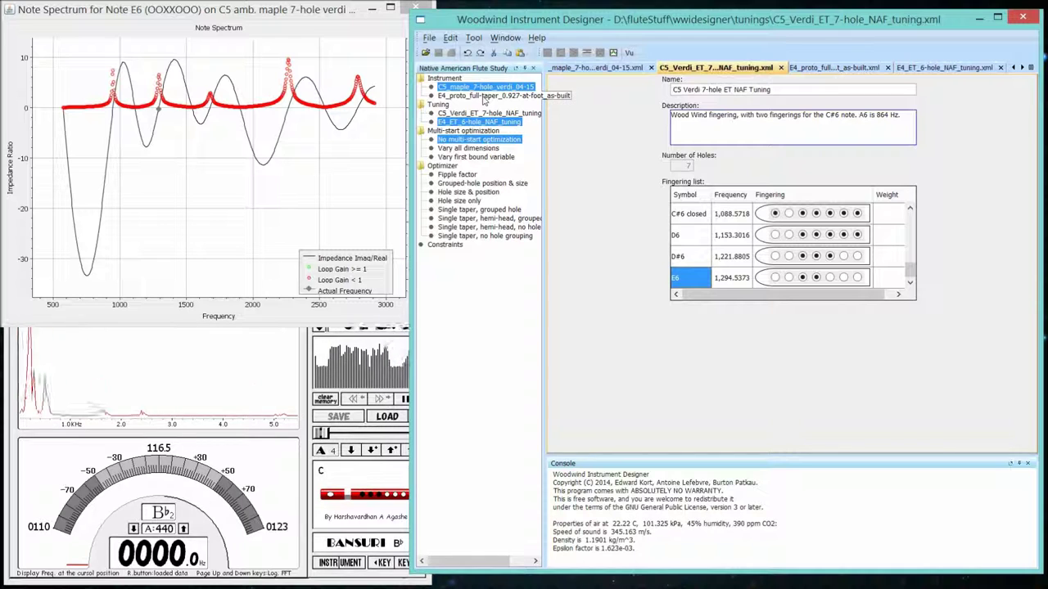
Graph the note spectrum of G#5 from the E4_ET_6-hole_NAF_tuning file for the E4_proto_full-taper_0.927-at-foot_as-built instrument.
{"action": "left_click", "coordinate": [483, 96]}
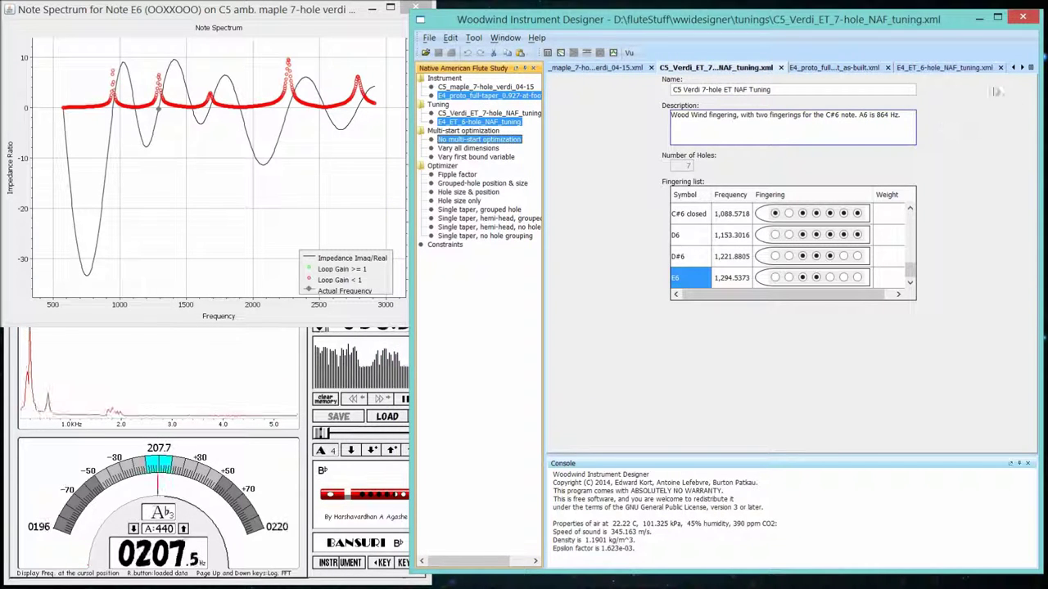
{"action": "left_click", "coordinate": [954, 68]}
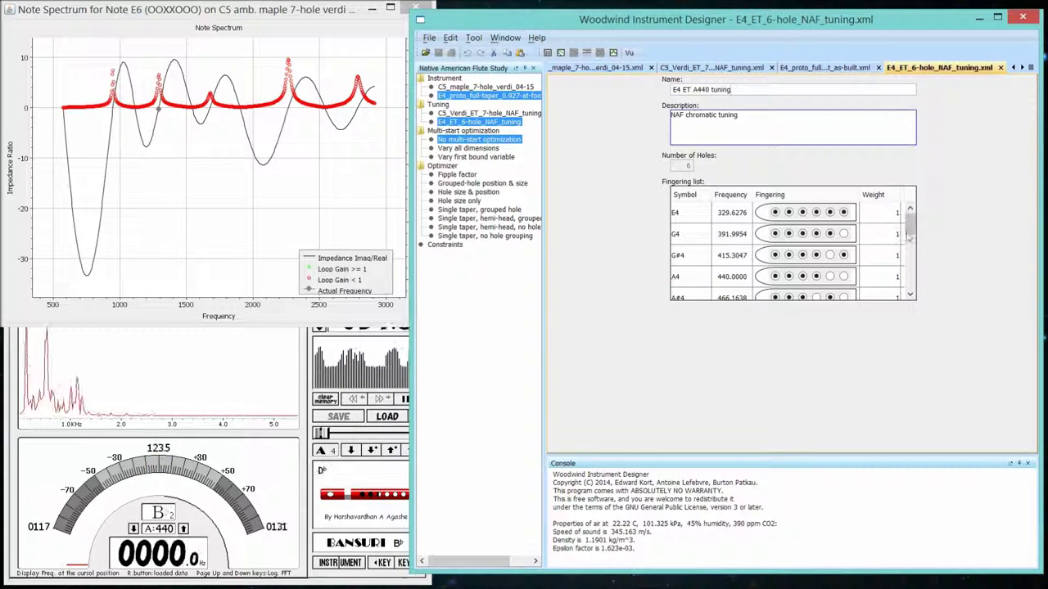
{"action": "left_click_drag", "start_coordinate": [908, 236], "coordinate": [910, 287]}
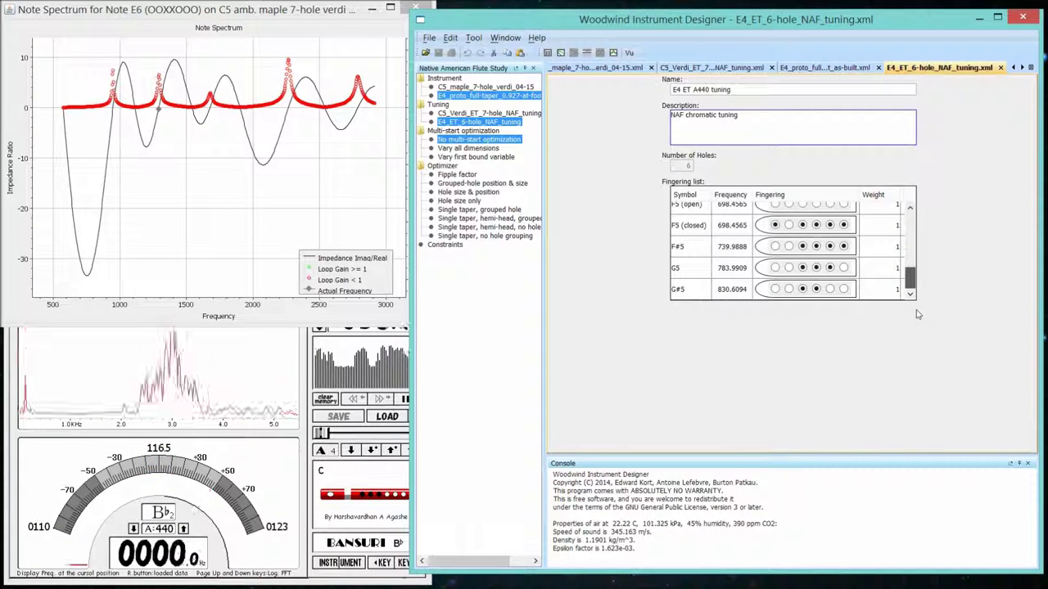
{"action": "left_click", "coordinate": [698, 293]}
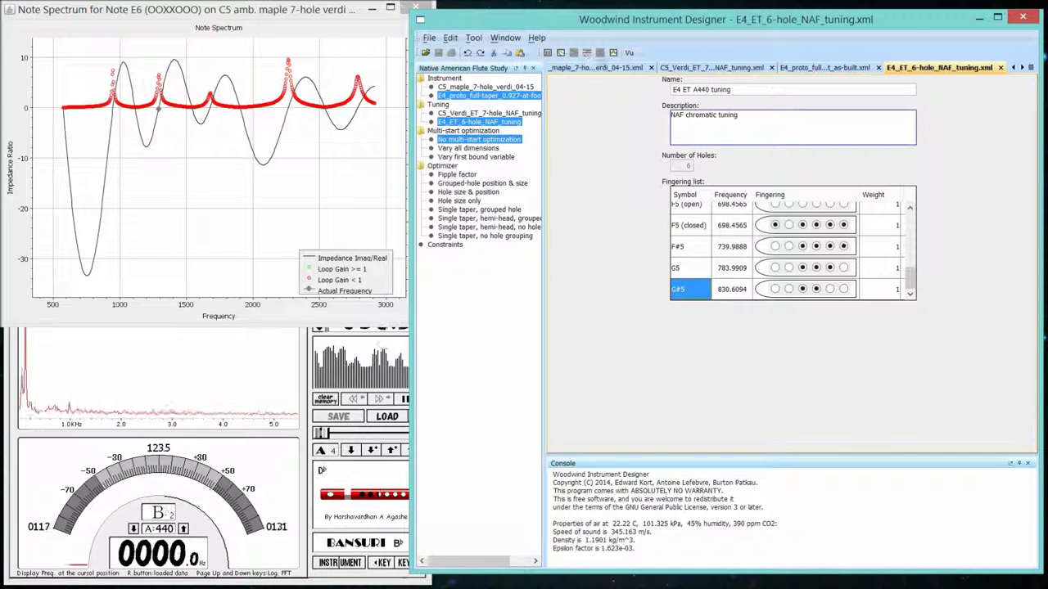
{"action": "left_click", "coordinate": [614, 53]}
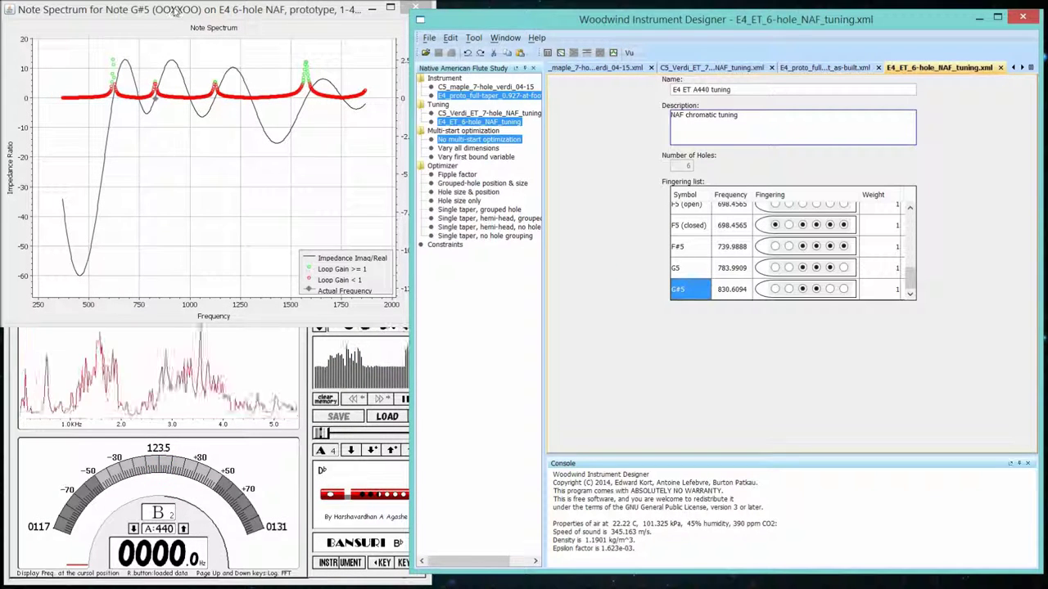
Offset the overlapping E6 and G#5 spectrum windows and alternate between them to compare the graphs, leaving G#5 in front.
{"action": "left_click_drag", "start_coordinate": [175, 10], "coordinate": [185, 18]}
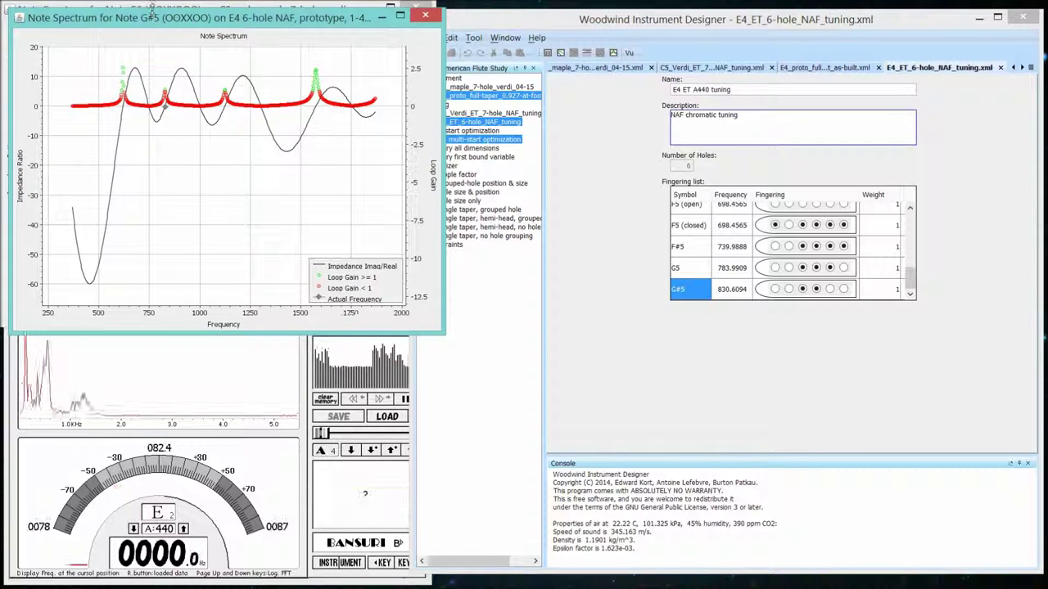
{"action": "left_click", "coordinate": [162, 7]}
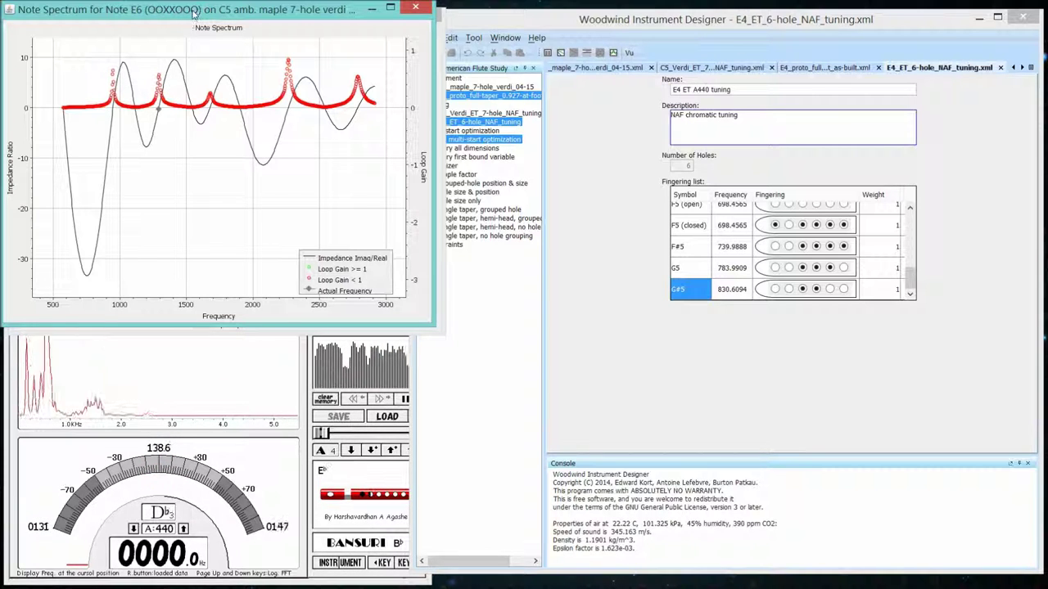
{"action": "left_click_drag", "start_coordinate": [190, 10], "coordinate": [193, 41]}
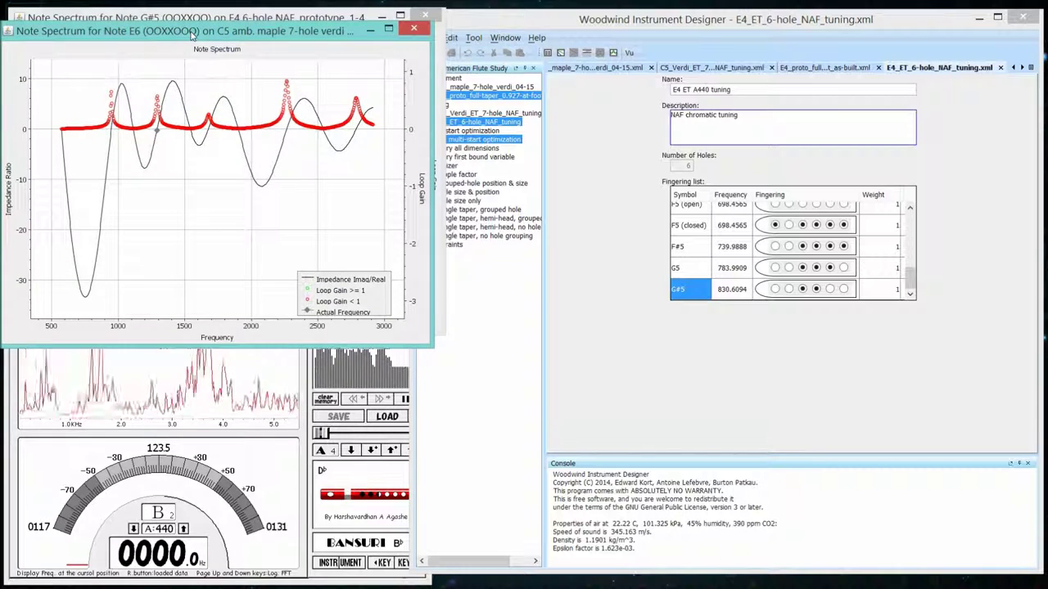
{"action": "left_click_drag", "start_coordinate": [193, 18], "coordinate": [183, 14]}
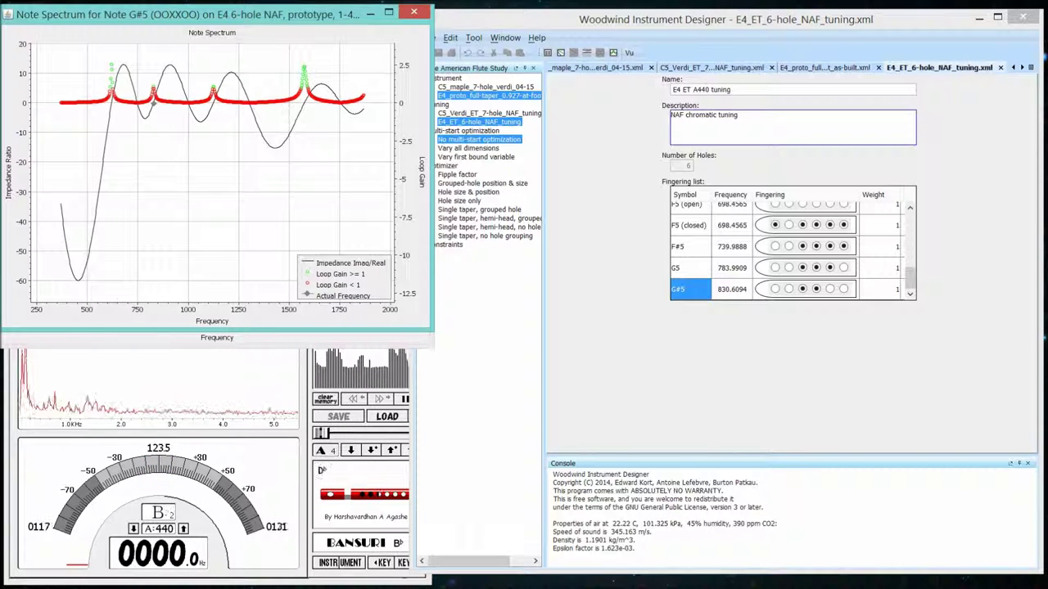
{"action": "left_click", "coordinate": [457, 256]}
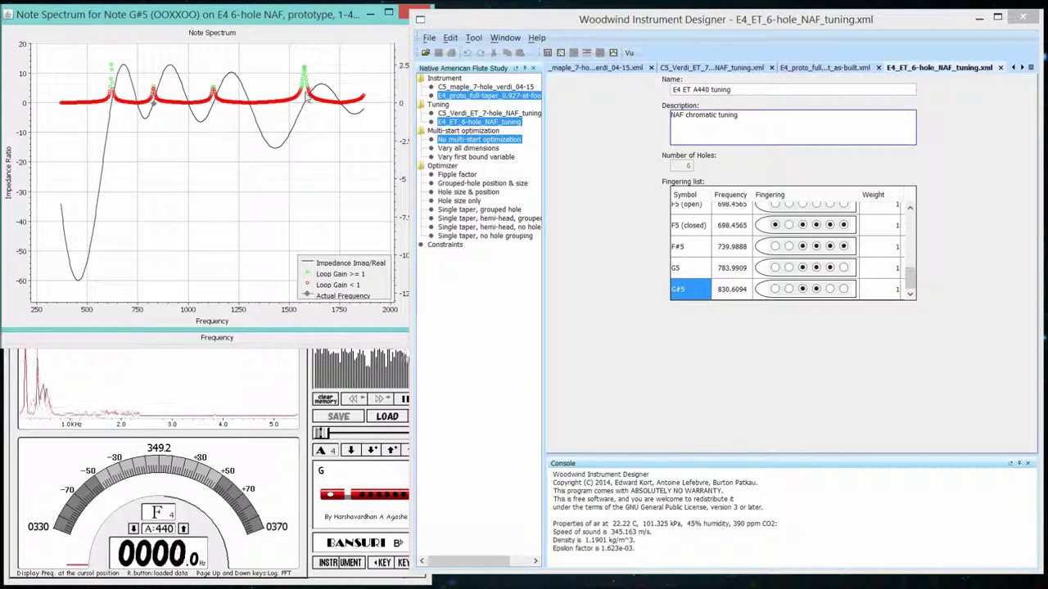
{"action": "left_click", "coordinate": [288, 25]}
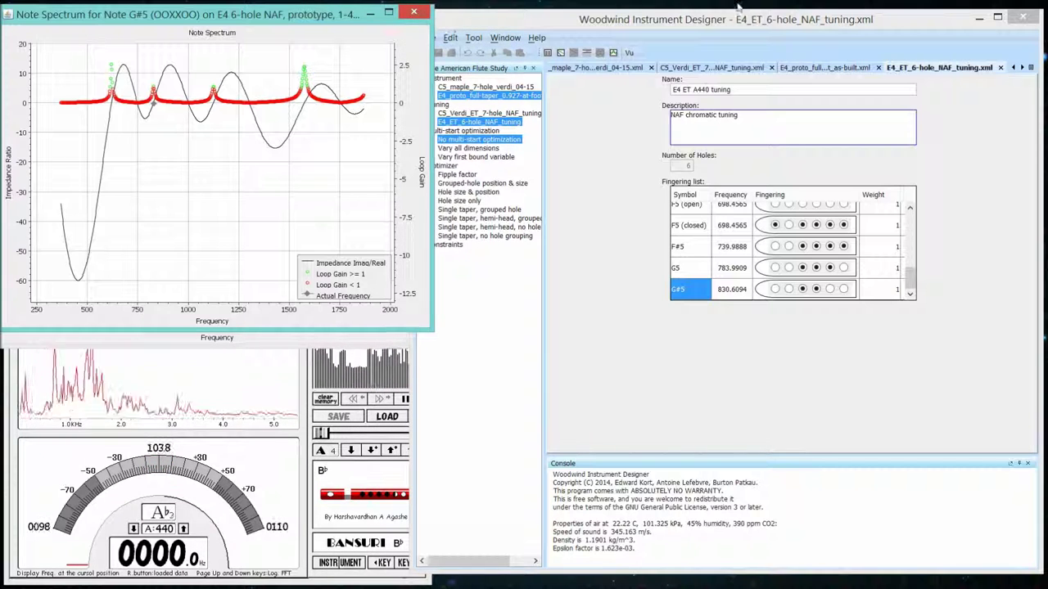
{"action": "mouse_move", "coordinate": [557, 578]}
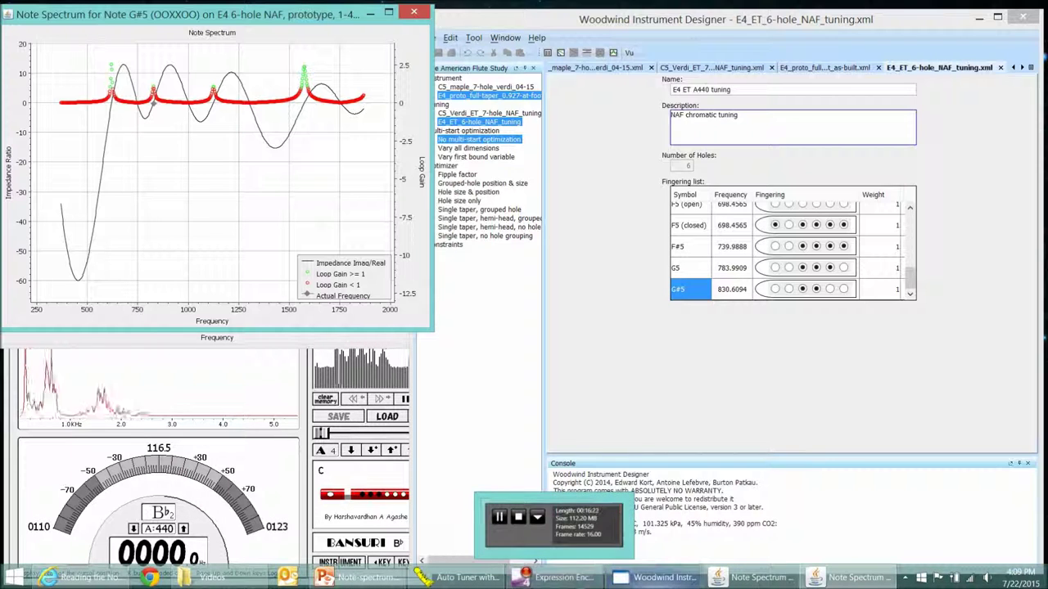